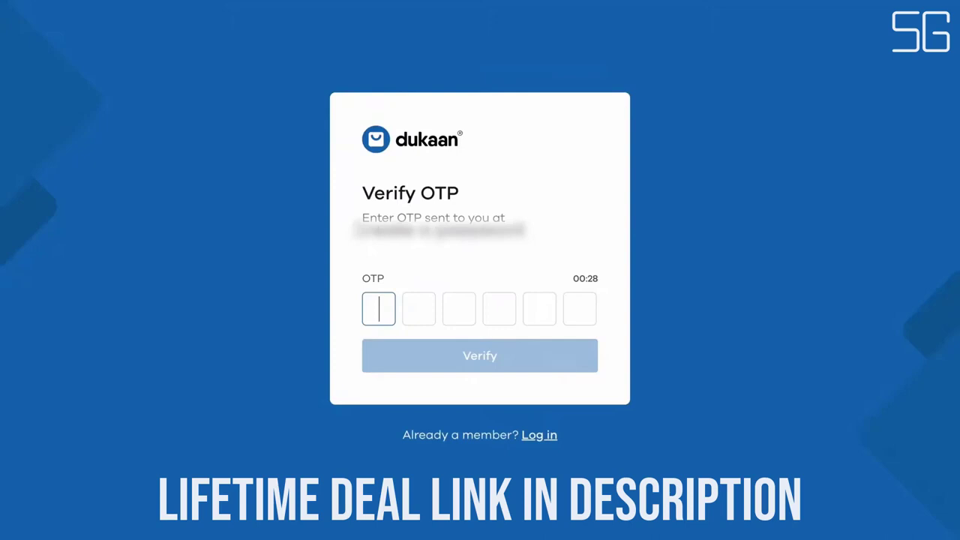
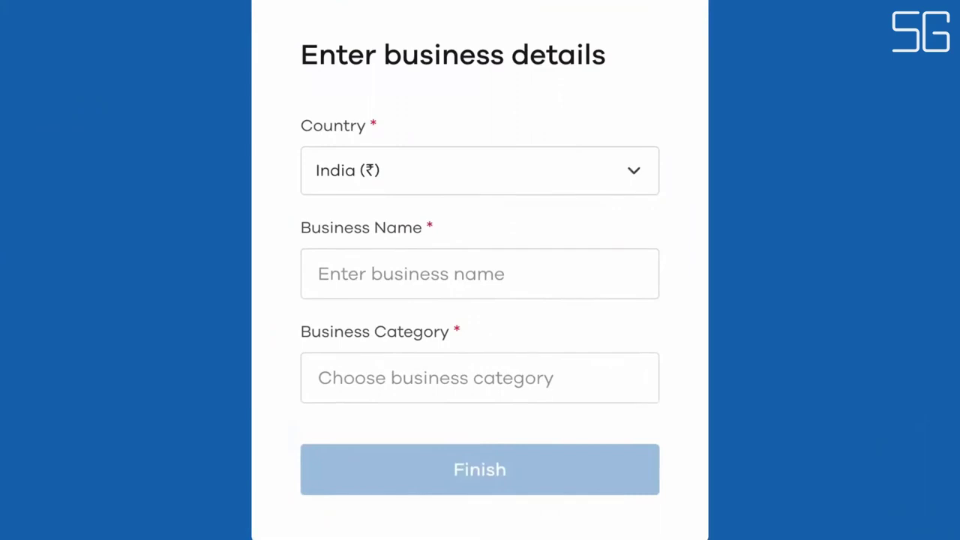
# Submit business details: United States, 'Anne's Fashion', category Fashion Apparels, Shoes & Accessories
pyautogui.click(405, 171)
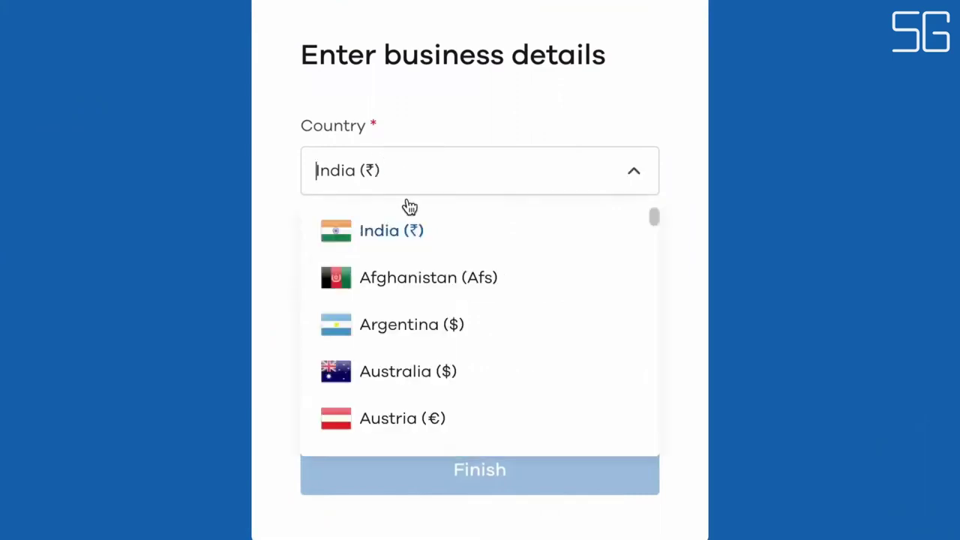
pyautogui.scroll(-15, 452, 242)
pyautogui.click(452, 242)
pyautogui.click(480, 274)
pyautogui.write("Anne's Fashion")
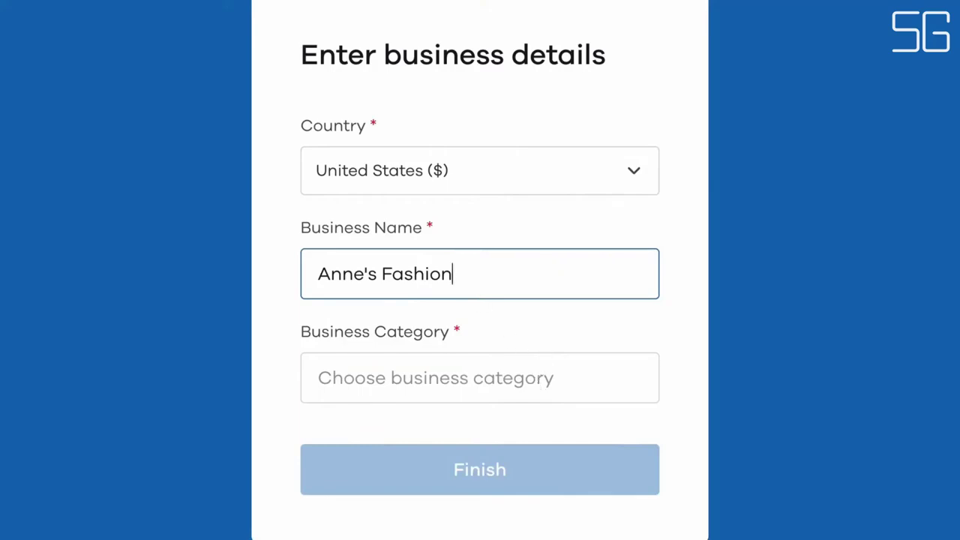
pyautogui.click(515, 377)
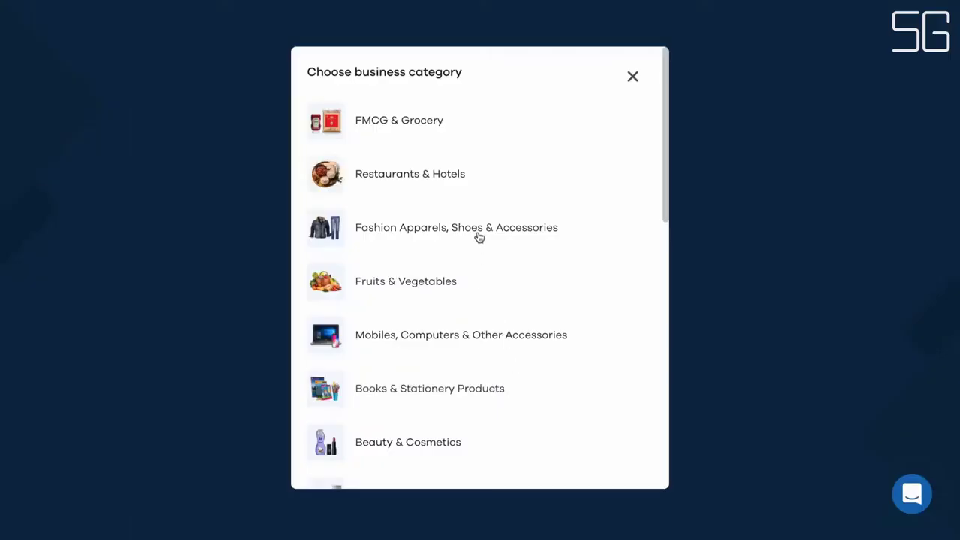
pyautogui.click(478, 237)
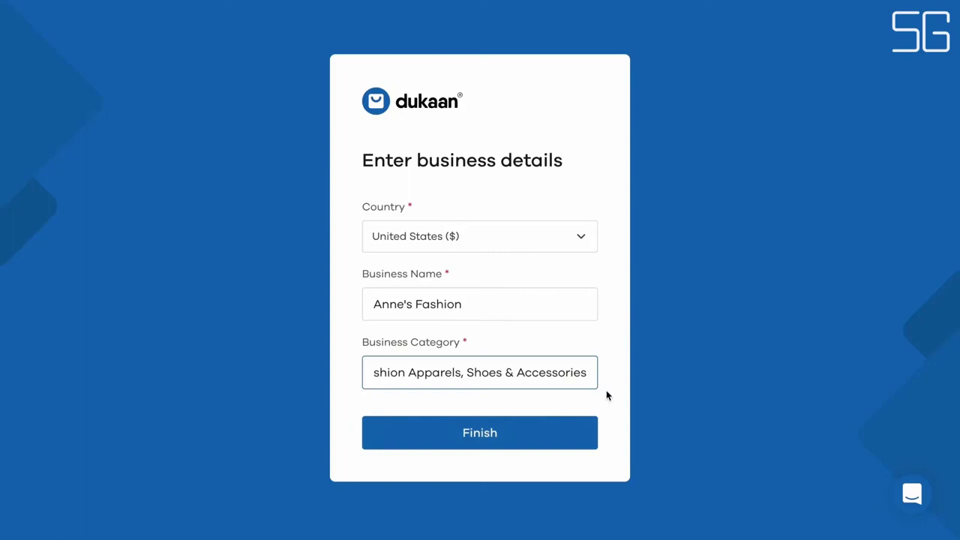
pyautogui.click(509, 433)
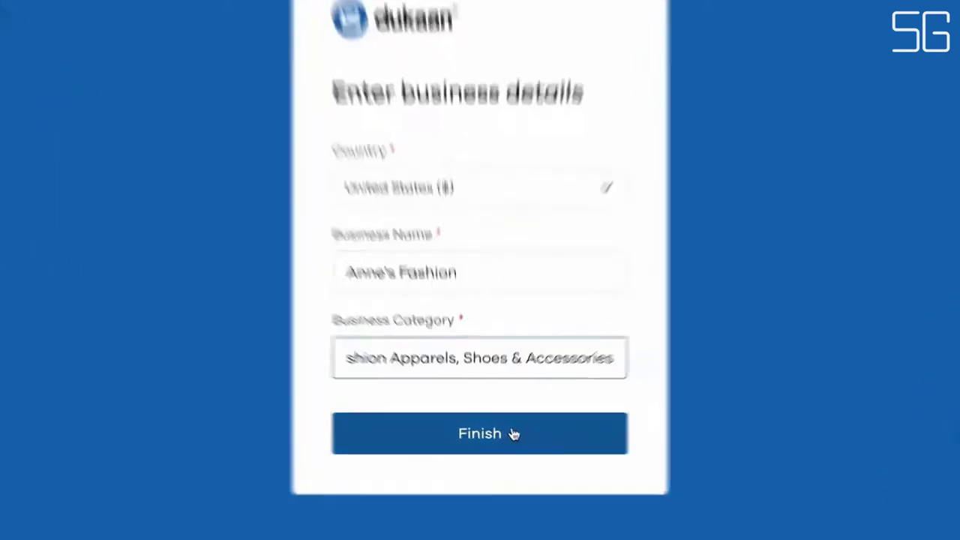
pyautogui.click(515, 432)
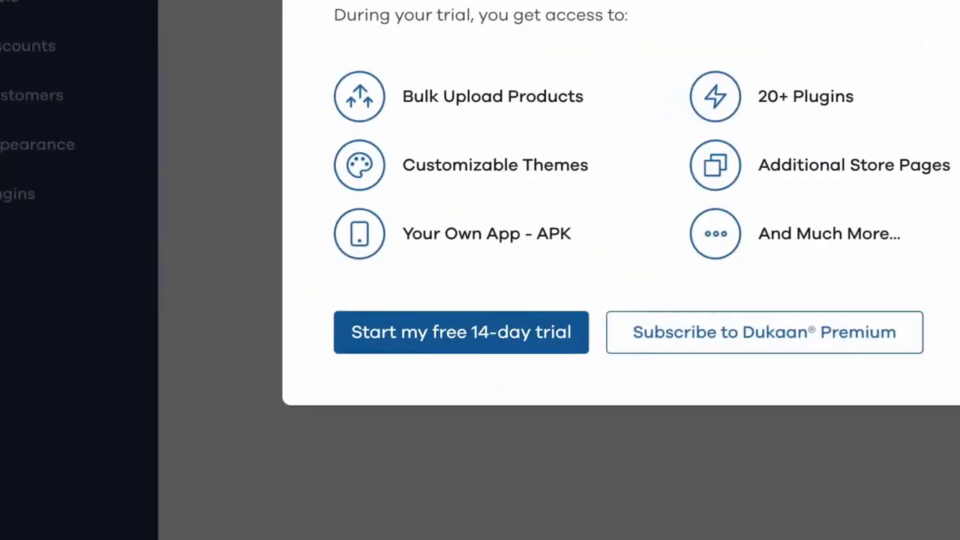
# Start the free 14-day premium trial from the trial popup
pyautogui.click(565, 330)
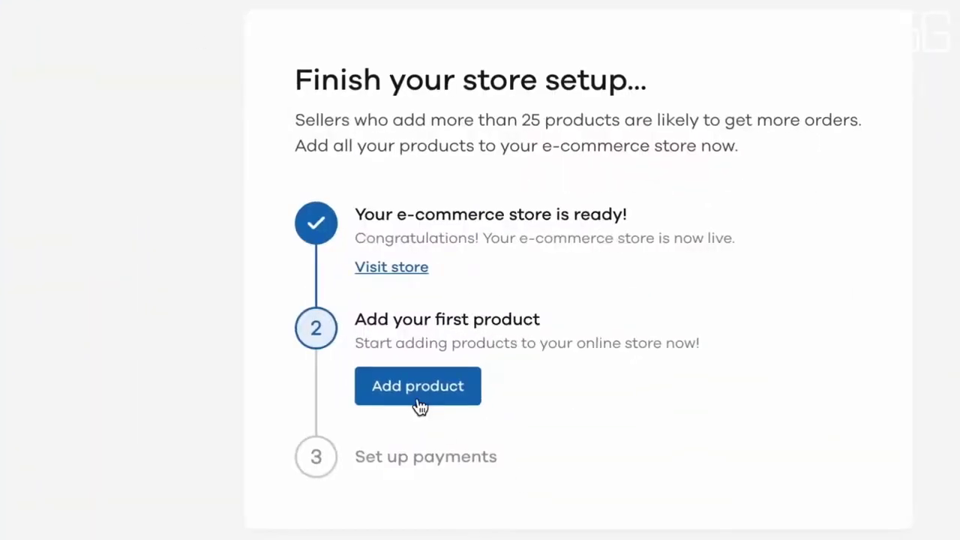
# Start a new product named 'Cotton Bespoke Sneakers for Men' in the Footwear category
pyautogui.click(444, 361)
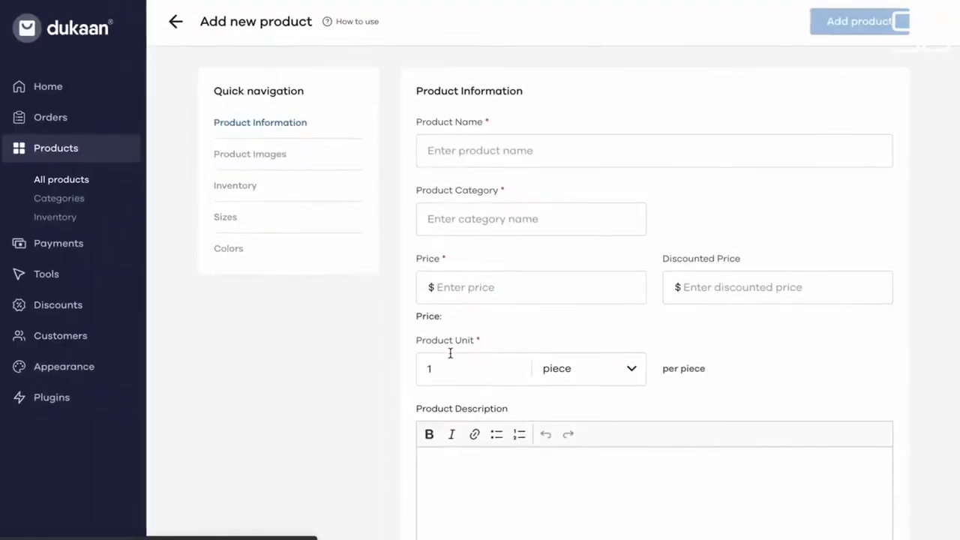
pyautogui.click(474, 137)
pyautogui.write('Cotton Be')
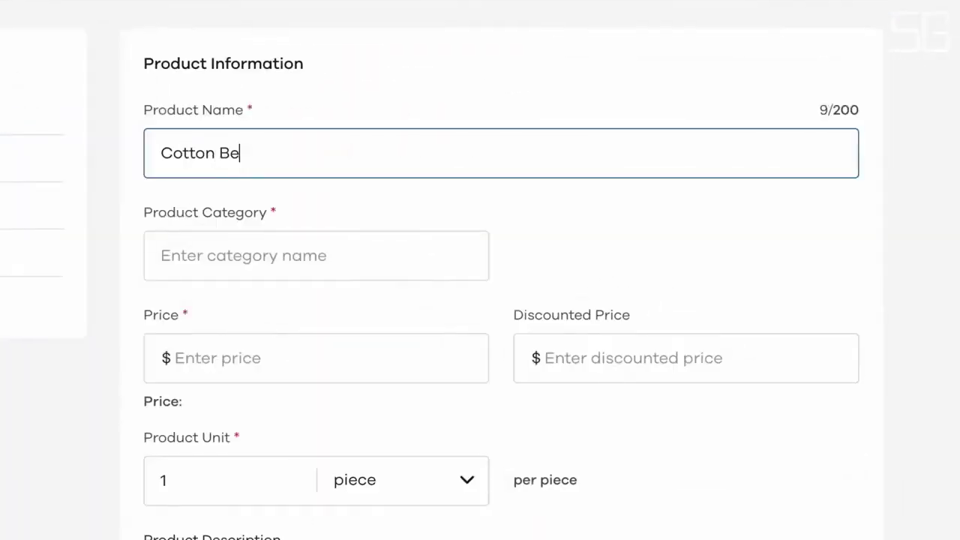
pyautogui.write('spoke Sneakers for Men')
pyautogui.press('Tab')
pyautogui.write('Foo')
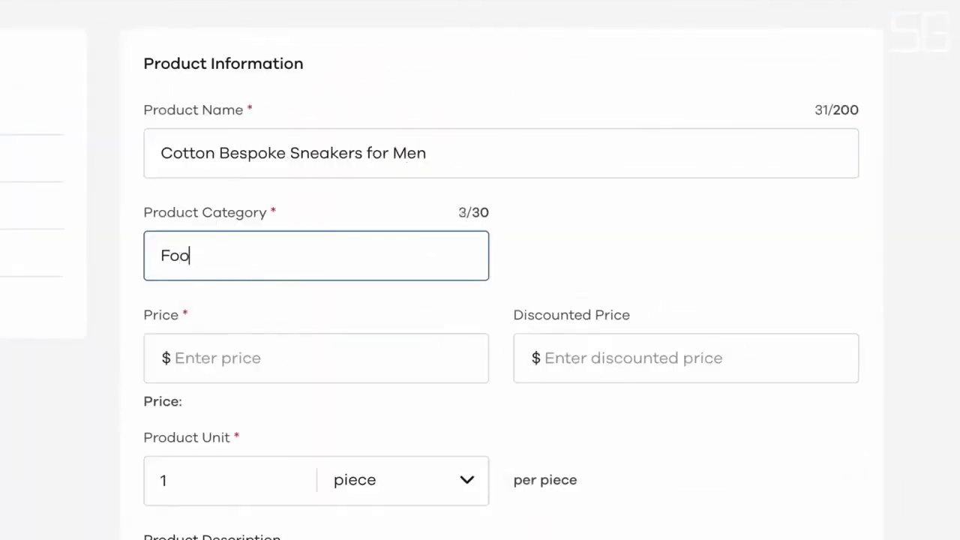
pyautogui.write('twear')
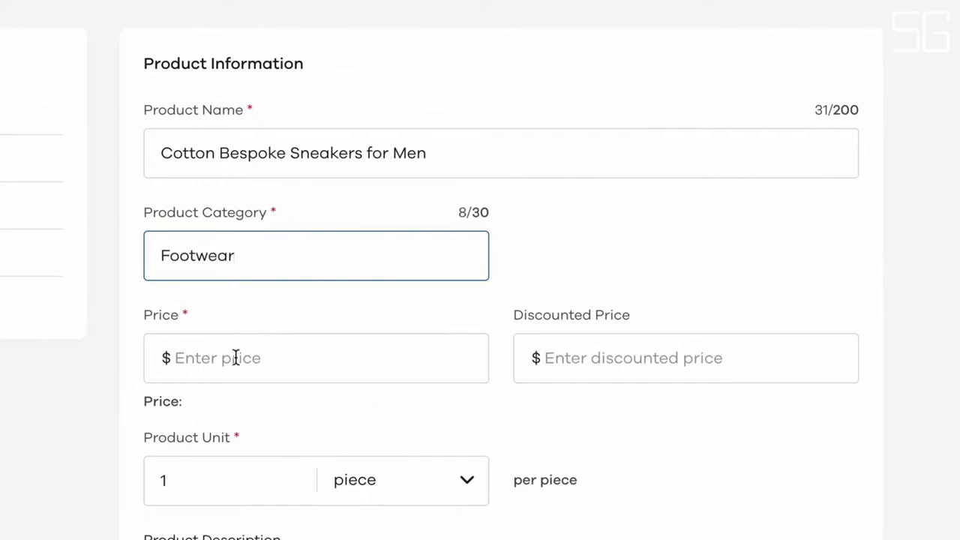
# Price the sneakers at $60, discounted to $50, sold per pair
pyautogui.click(236, 357)
pyautogui.write('60')
pyautogui.click(656, 366)
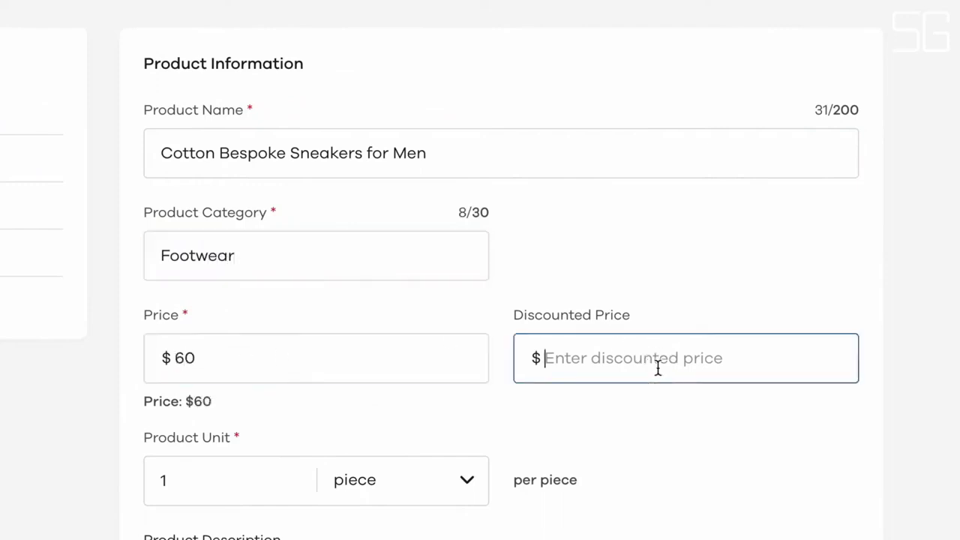
pyautogui.write('50')
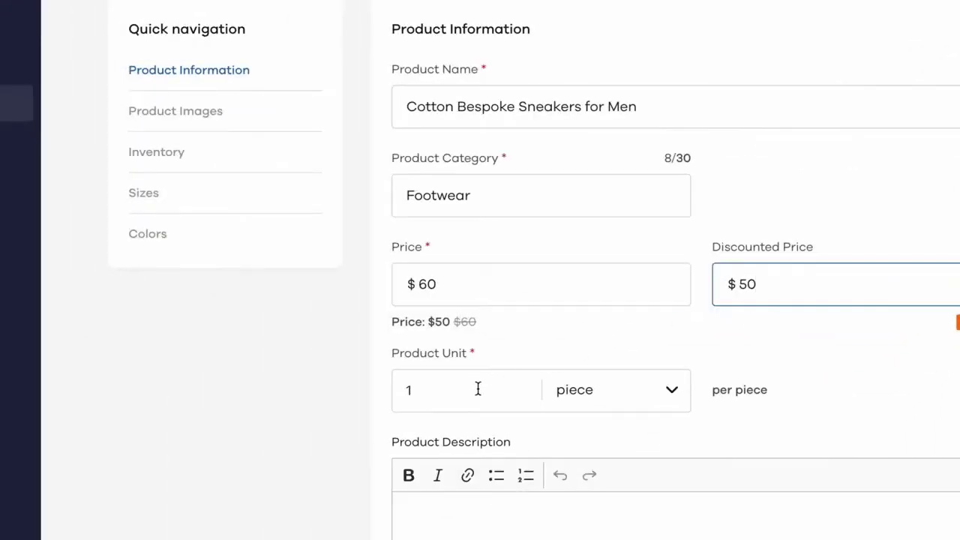
pyautogui.click(478, 388)
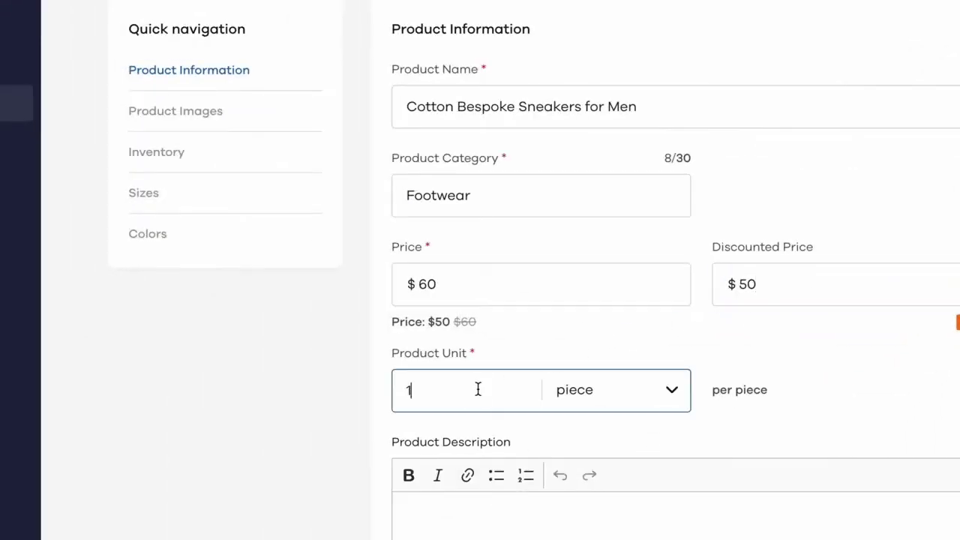
pyautogui.click(572, 395)
pyautogui.click(481, 322)
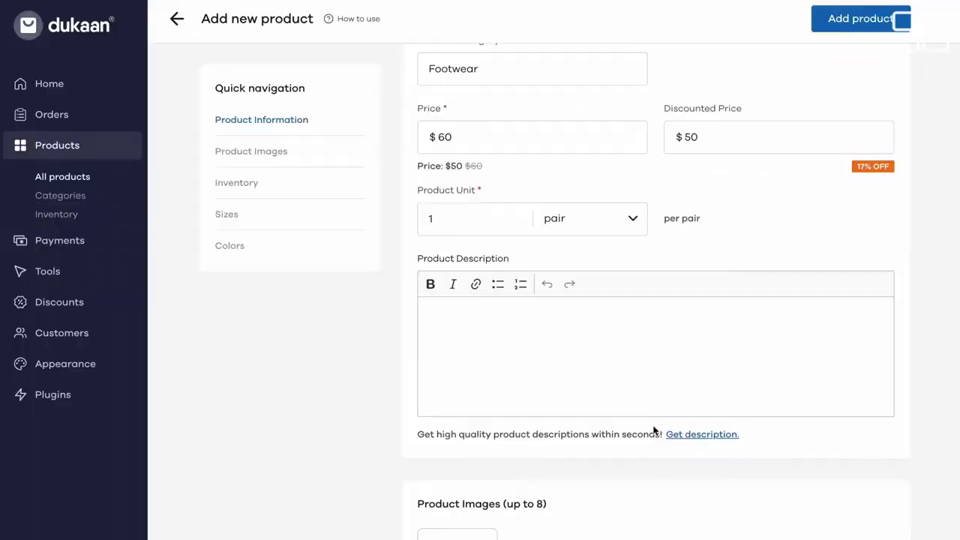
# Generate a description, regenerate once, and insert the handmade premium-cotton, sizes 8-13 version
pyautogui.click(675, 439)
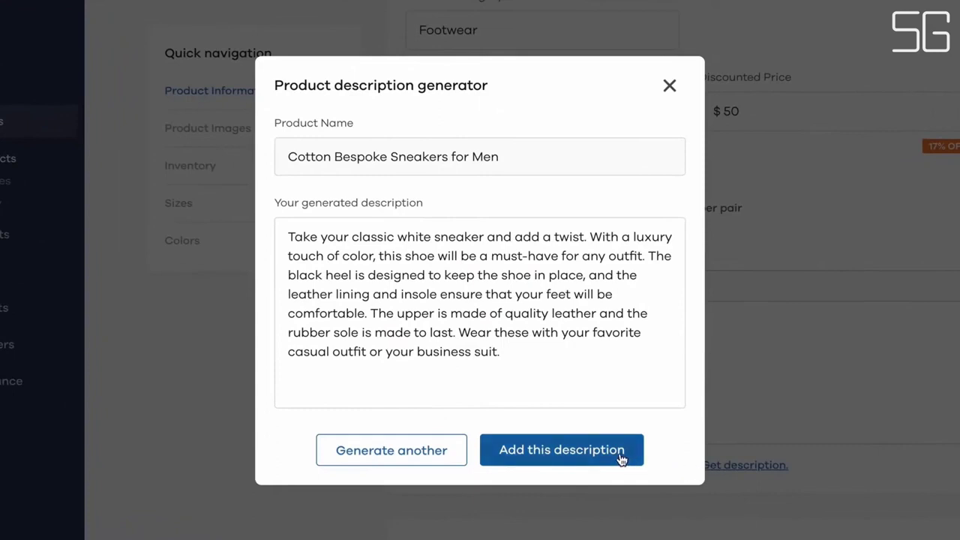
pyautogui.click(429, 456)
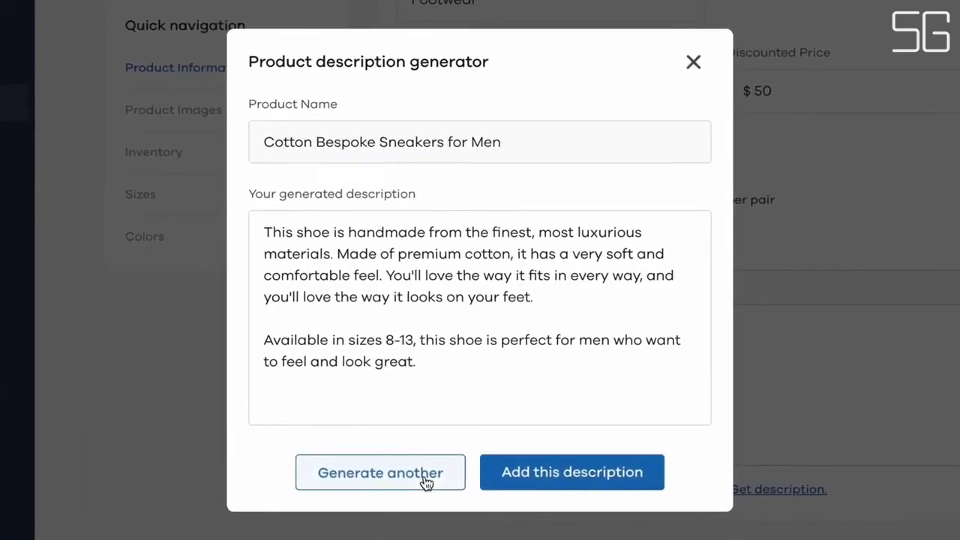
pyautogui.click(517, 478)
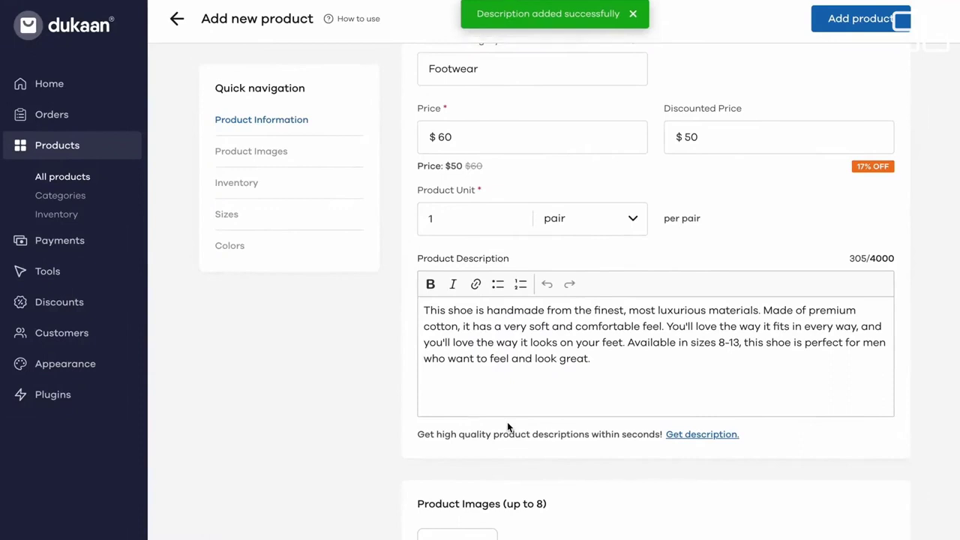
# Bold 'handmade' and 'luxurious materials' and italicize 'finest' in the description
pyautogui.doubleClick(525, 311)
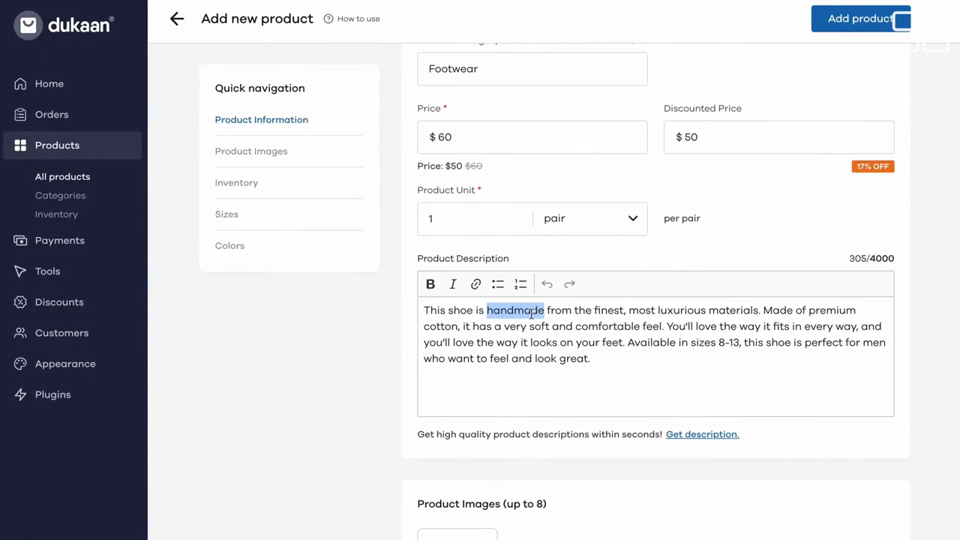
pyautogui.doubleClick(607, 309)
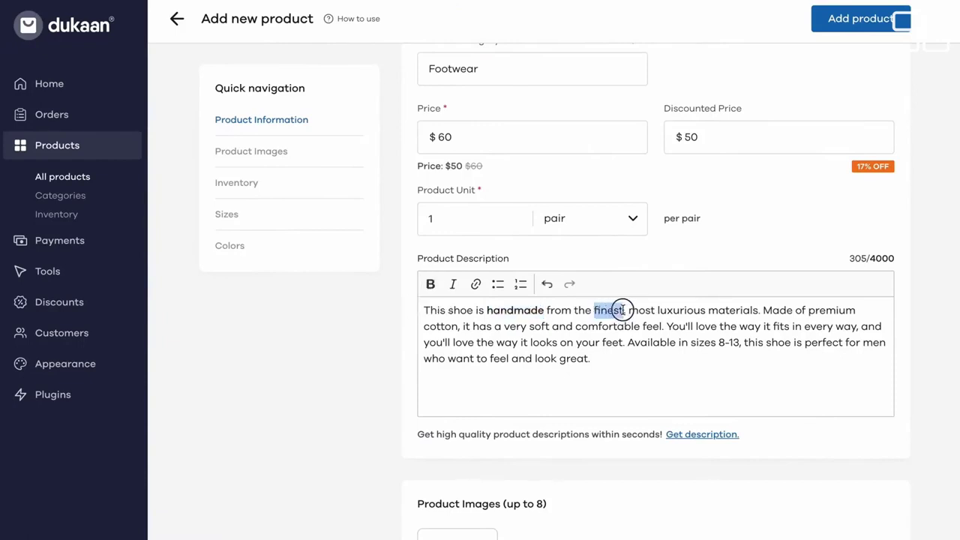
pyautogui.hotkey('ctrl', 'i')
pyautogui.click(656, 309)
pyautogui.moveTo(657, 310); pyautogui.dragTo(758, 310)
pyautogui.hotkey('ctrl', 'b')
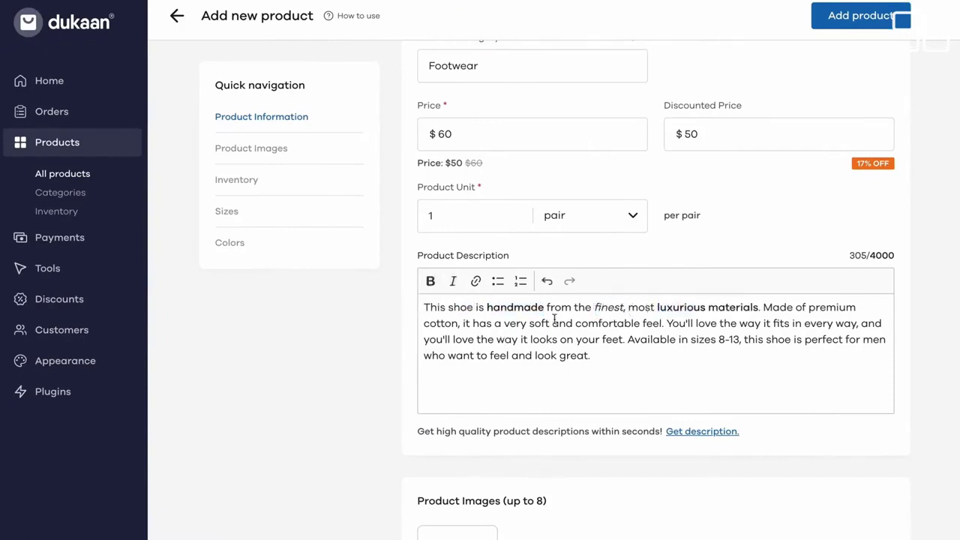
# Make the description a bulleted list, splitting the 'Available' sentence into a second bullet
pyautogui.click(592, 356)
pyautogui.click(498, 280)
pyautogui.press('Return')
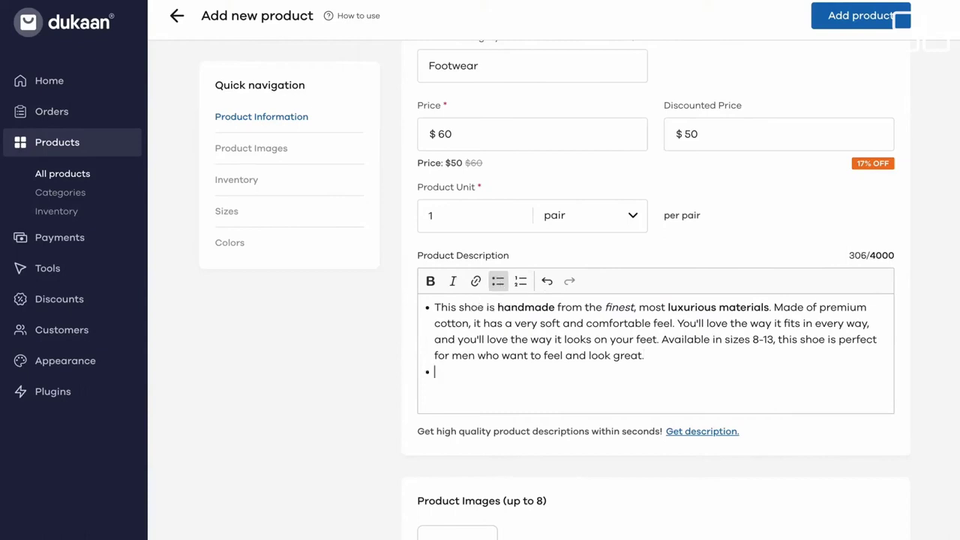
pyautogui.press('BackSpace')
pyautogui.press('Return')
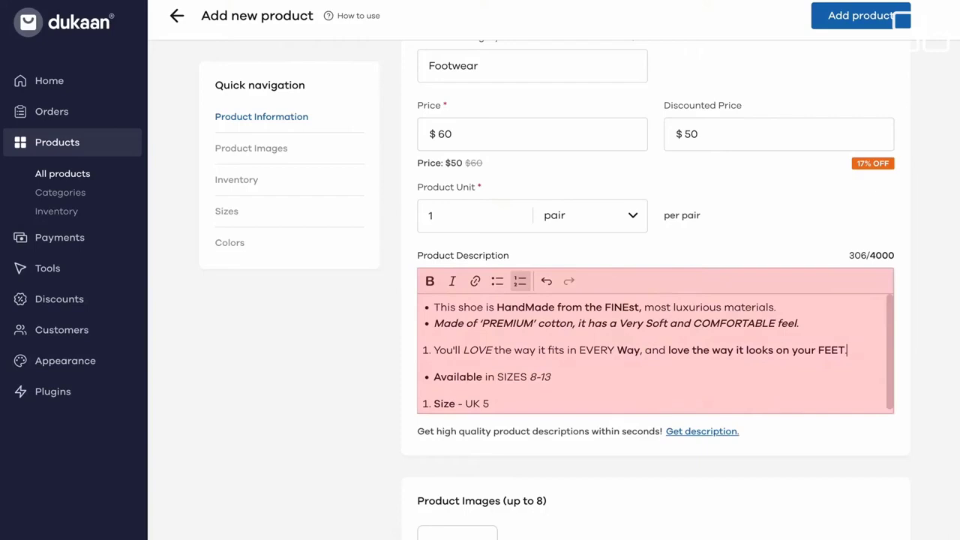
pyautogui.scroll(-5, 738, 384)
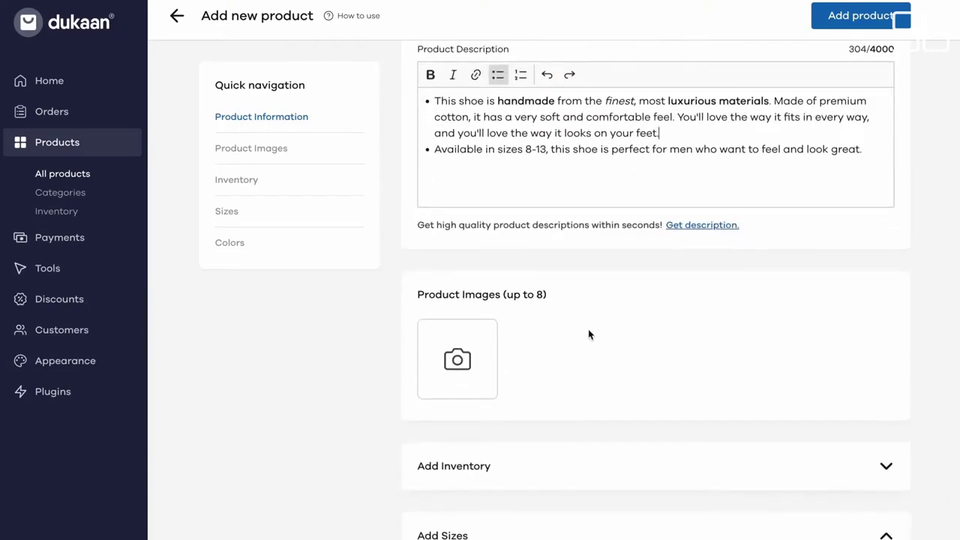
# Attach four suggested product images: three sneaker shots plus the red sneaker
pyautogui.scroll(-2, 590, 334)
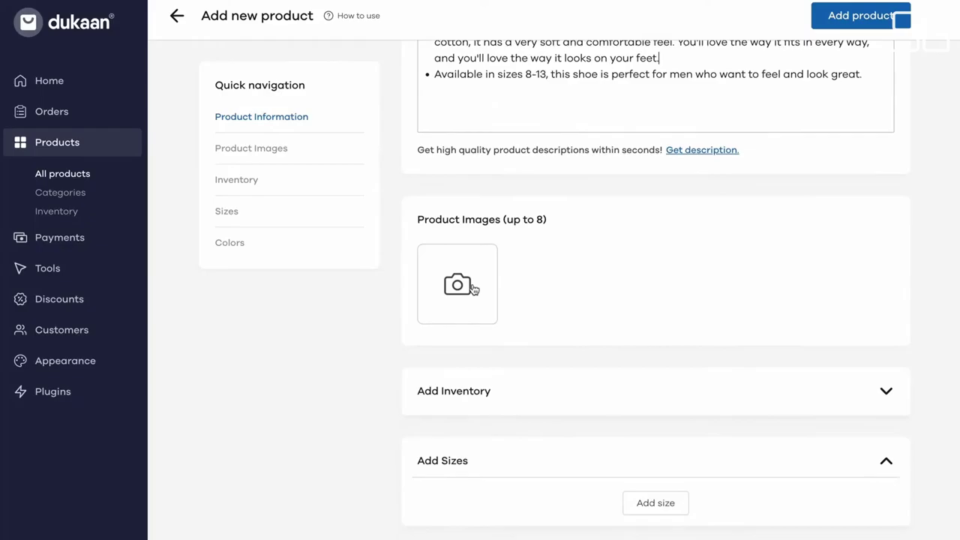
pyautogui.click(471, 289)
pyautogui.click(296, 292)
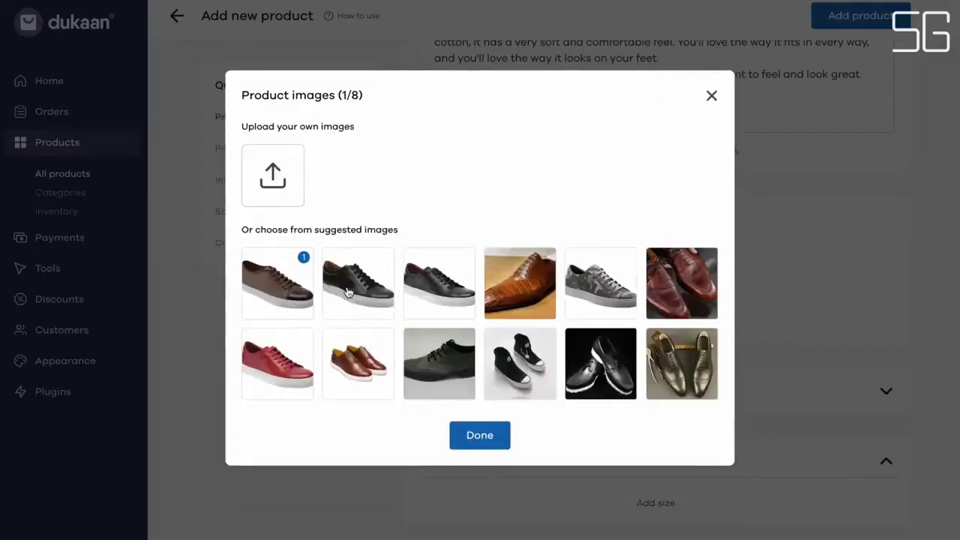
pyautogui.click(354, 294)
pyautogui.click(429, 292)
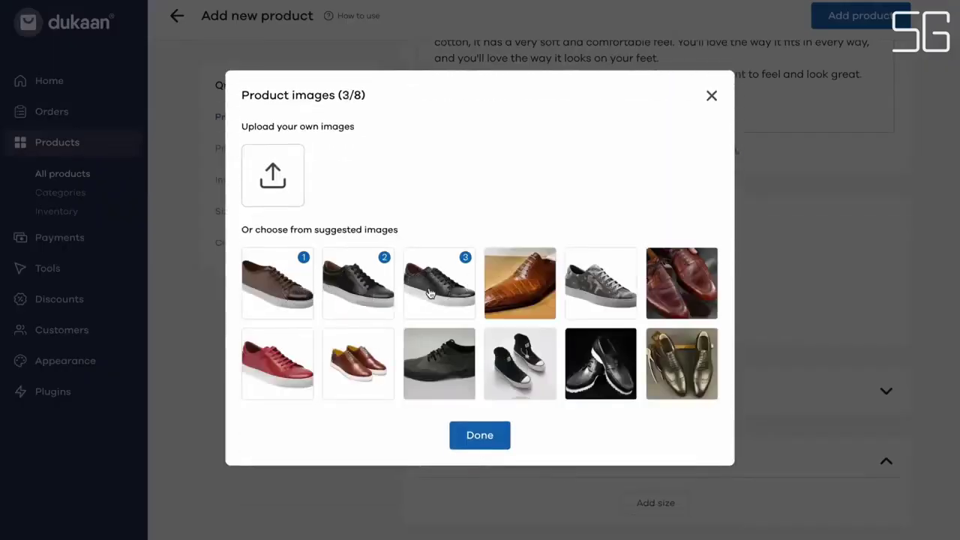
pyautogui.click(304, 355)
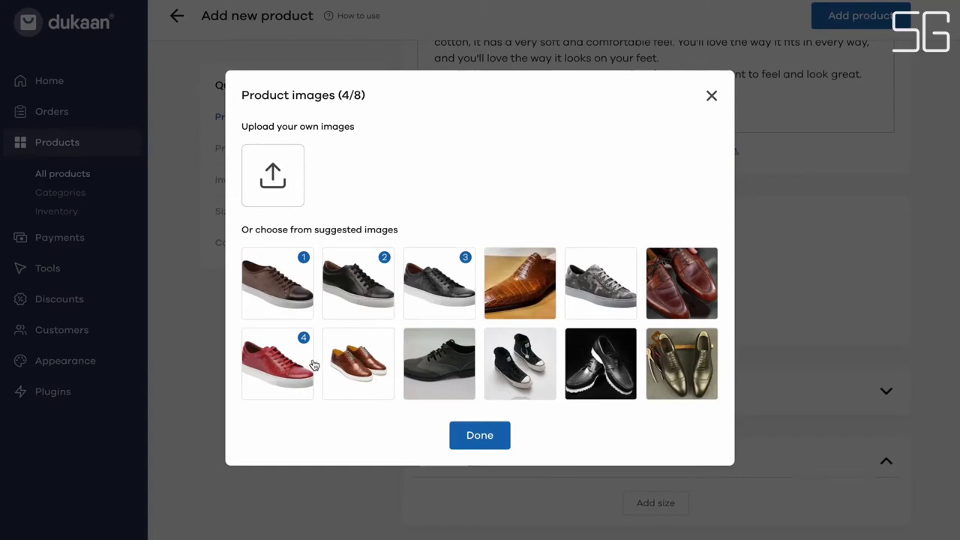
pyautogui.click(474, 437)
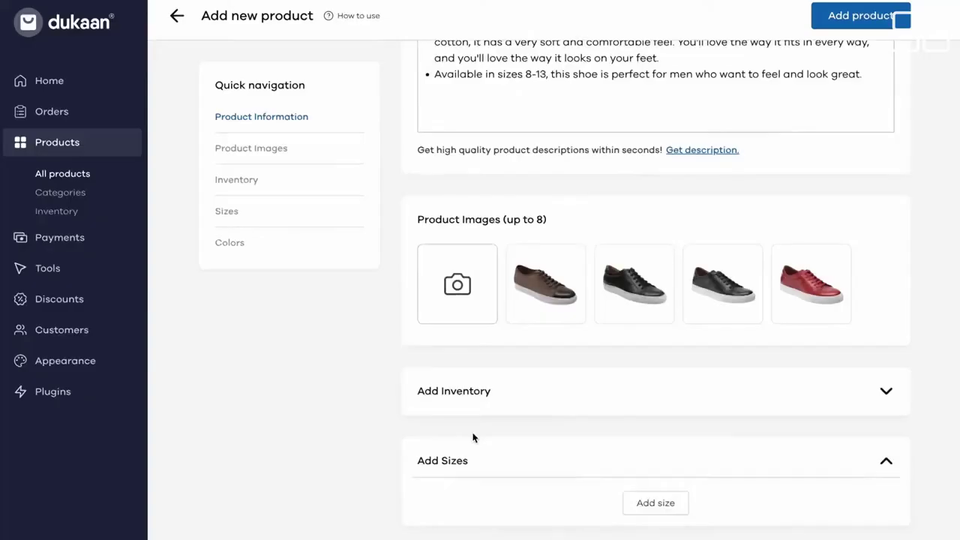
# Enter the inventory stock quantity of 250 and add size US 6
pyautogui.click(525, 390)
pyautogui.click(554, 244)
pyautogui.write('250')
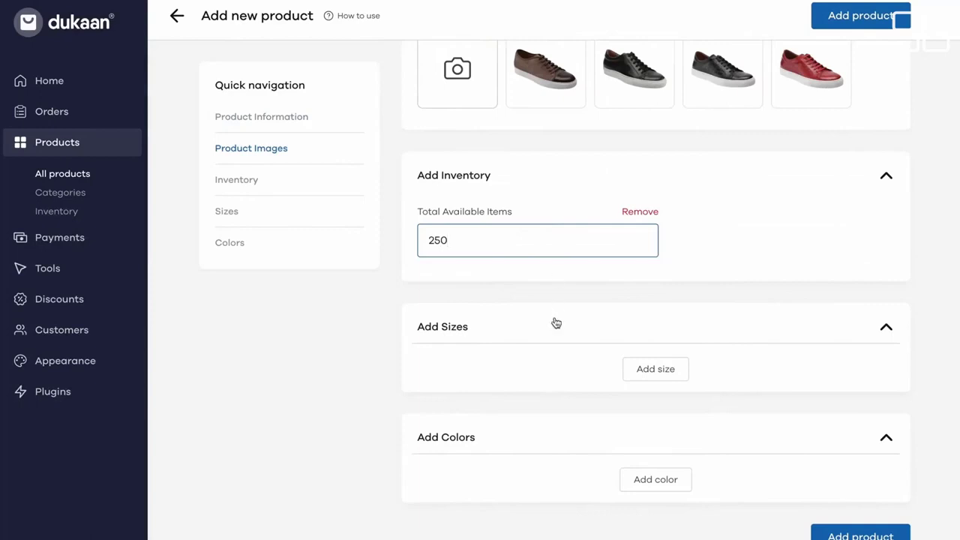
pyautogui.click(657, 372)
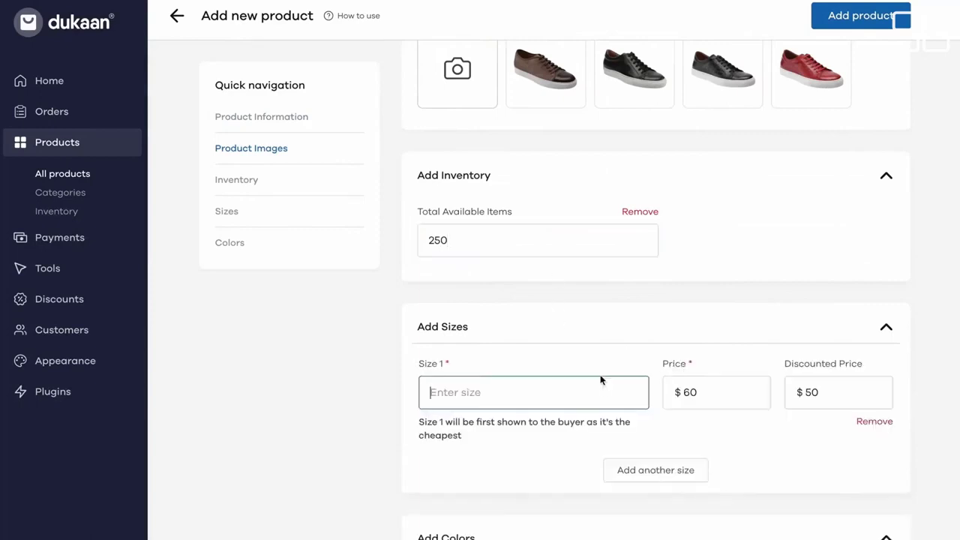
pyautogui.write('US 6')
# Add two colour variants: Dark Red and Black
pyautogui.click(656, 469)
pyautogui.click(538, 432)
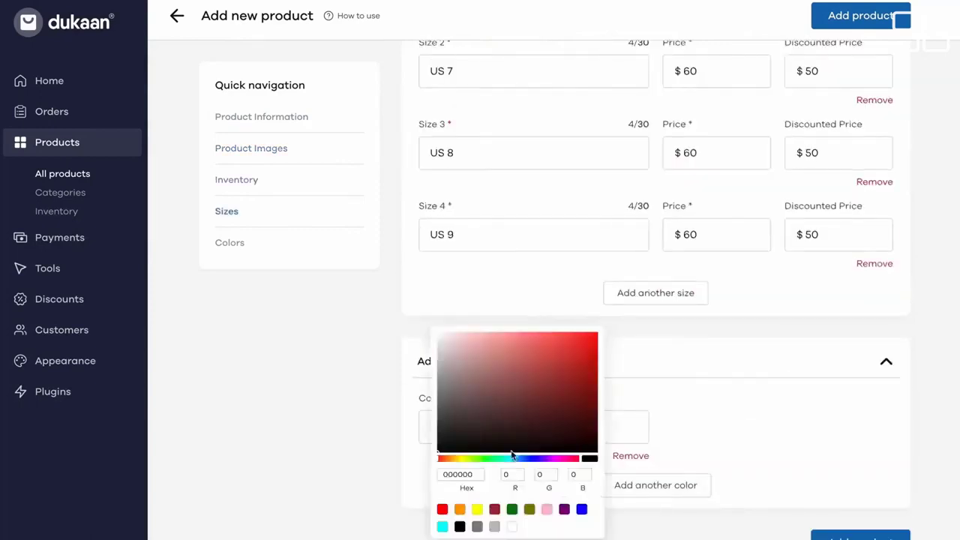
pyautogui.click(442, 509)
pyautogui.moveTo(560, 373); pyautogui.dragTo(598, 368)
pyautogui.click(630, 392)
pyautogui.scroll(-1, 651, 410)
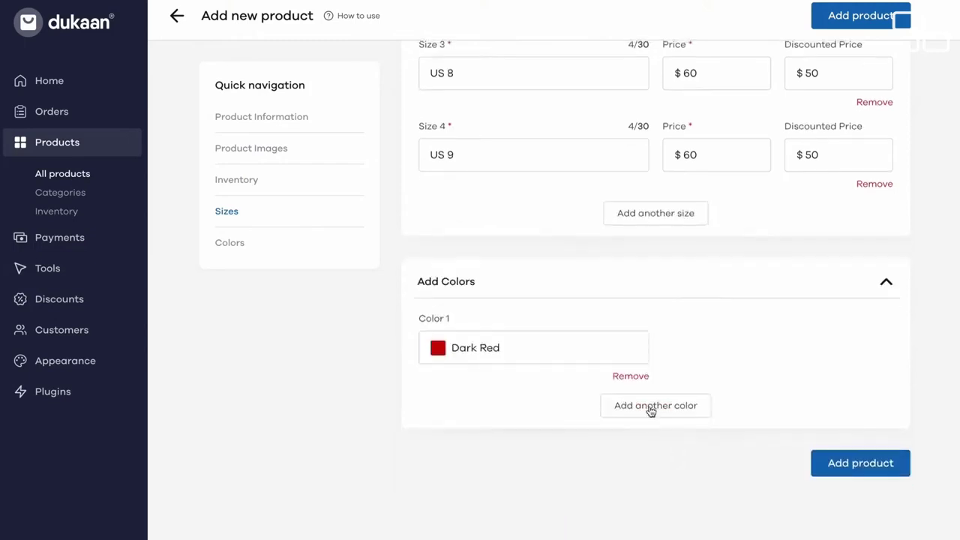
pyautogui.click(651, 411)
pyautogui.click(715, 345)
# Add White as the third colour and save the sneaker product
pyautogui.click(625, 445)
pyautogui.click(643, 403)
pyautogui.click(547, 426)
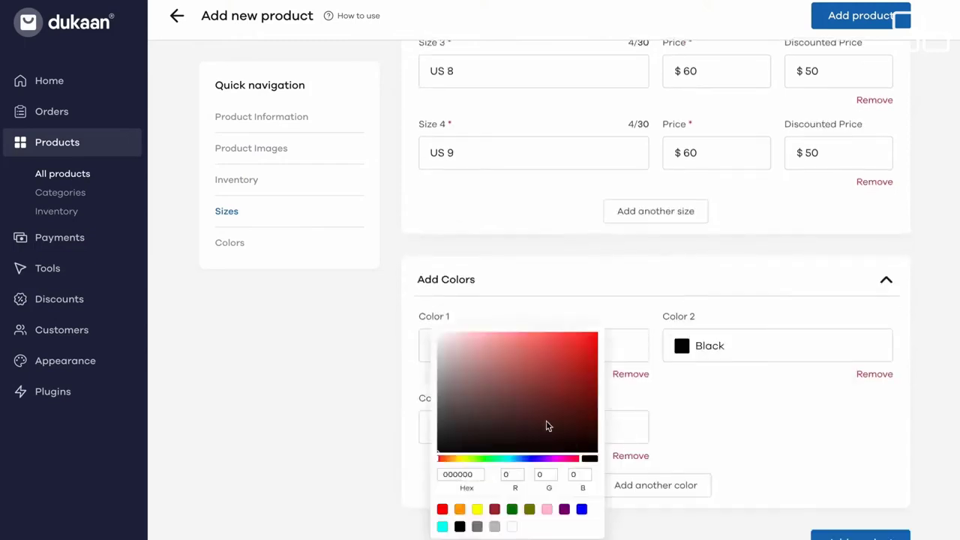
pyautogui.click(512, 527)
pyautogui.click(681, 407)
pyautogui.scroll(-1, 681, 407)
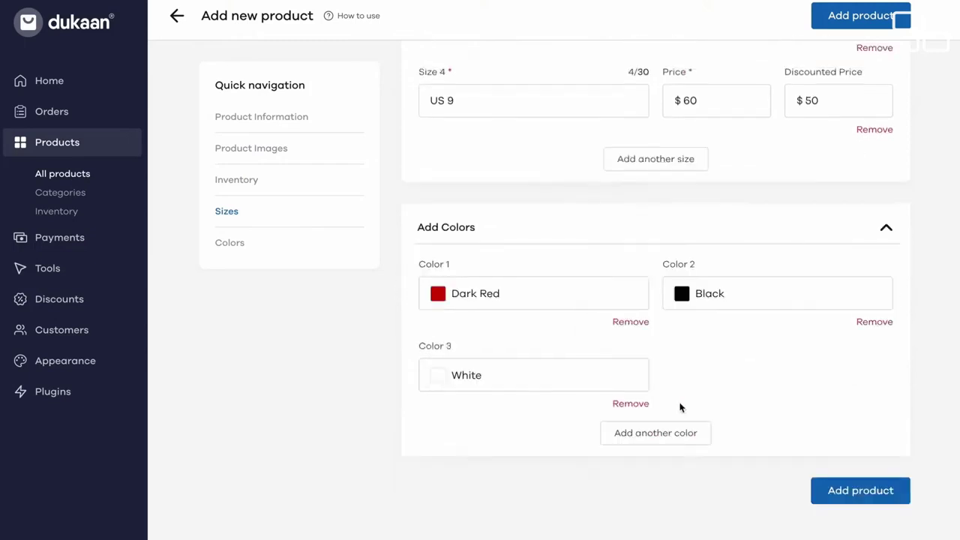
pyautogui.click(832, 493)
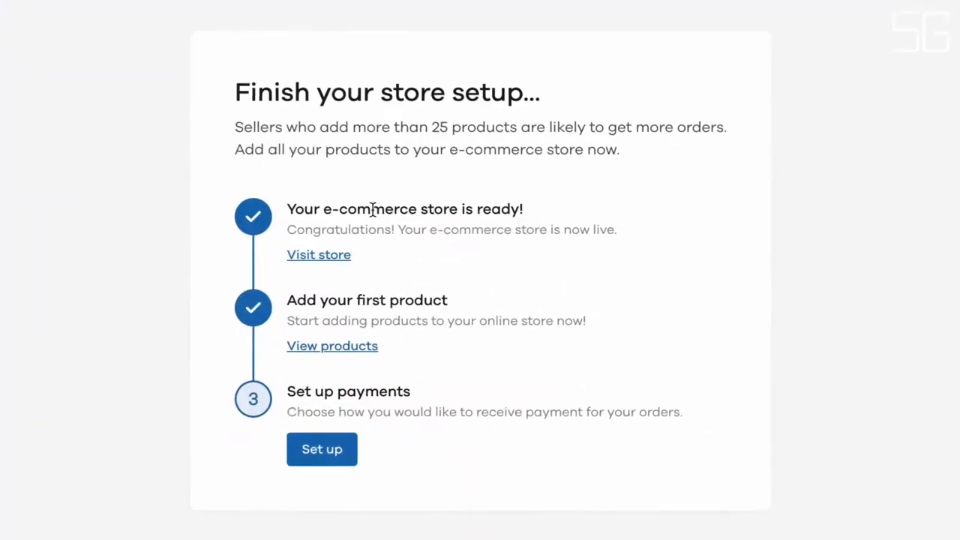
# View the sneaker product page on the live storefront, then return to the product catalogue
pyautogui.click(332, 256)
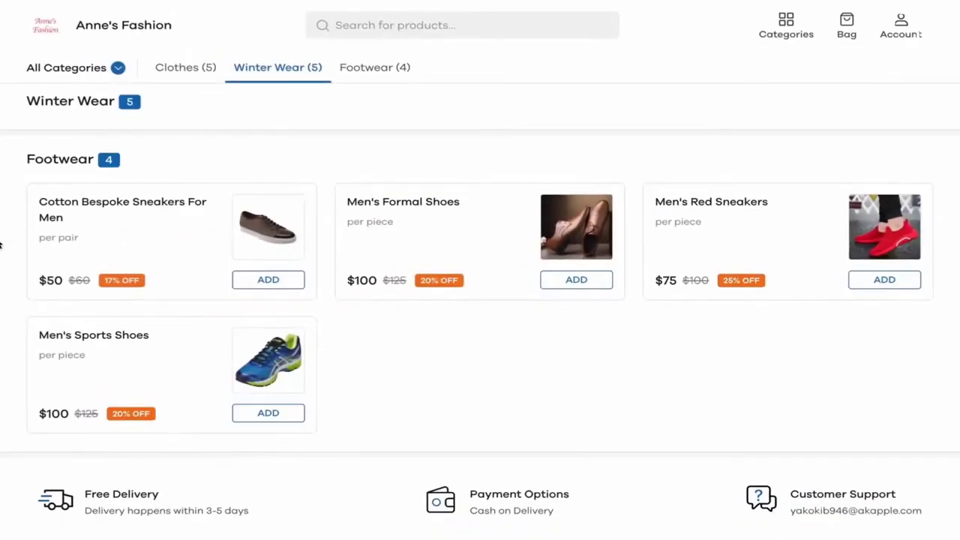
pyautogui.click(67, 213)
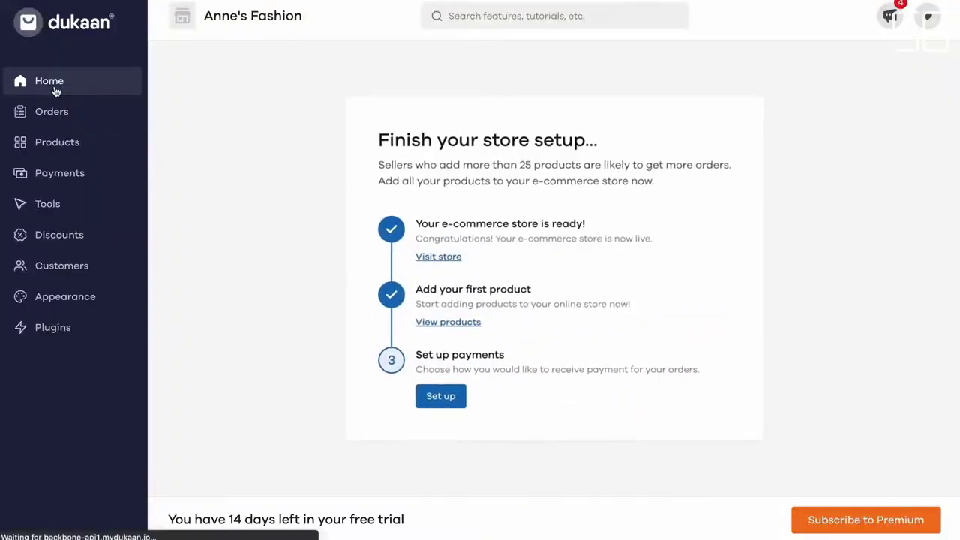
pyautogui.click(67, 154)
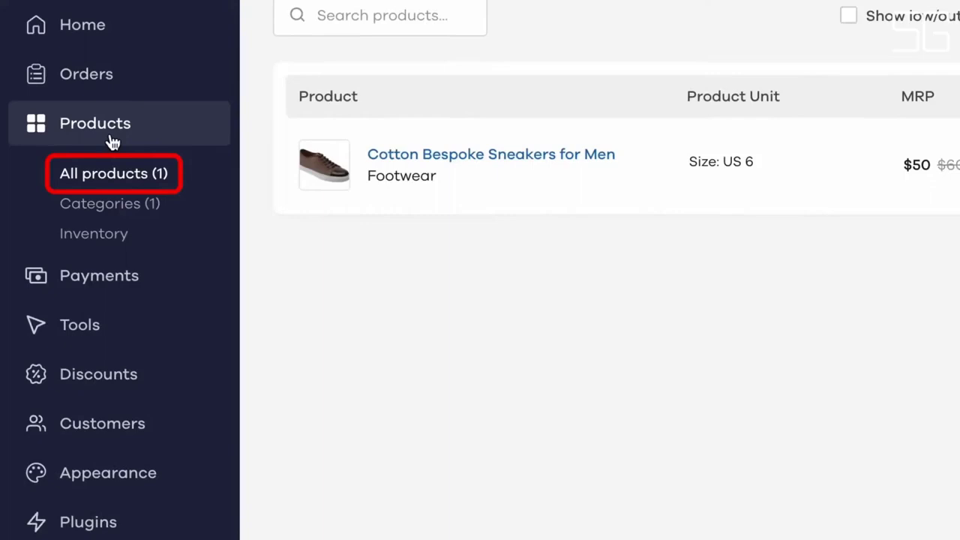
pyautogui.click(120, 211)
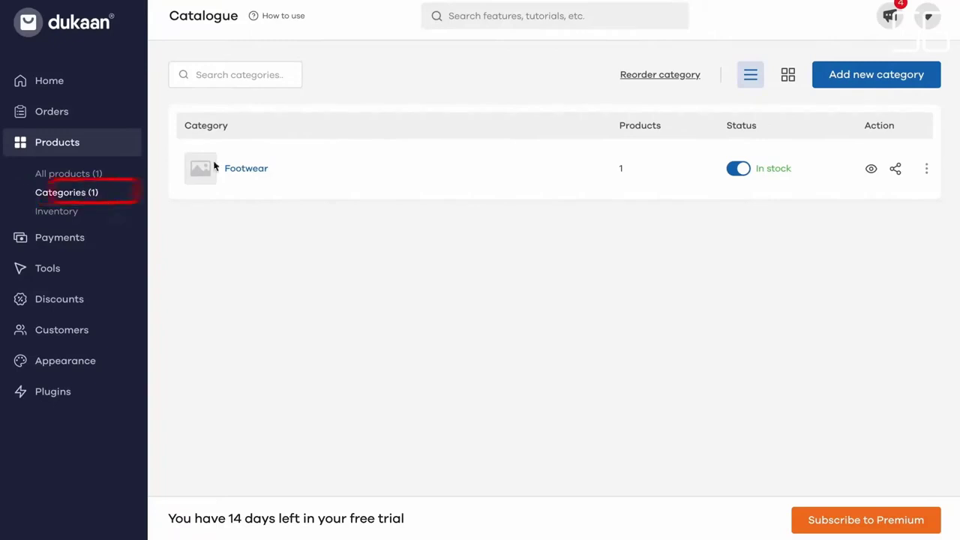
pyautogui.click(831, 83)
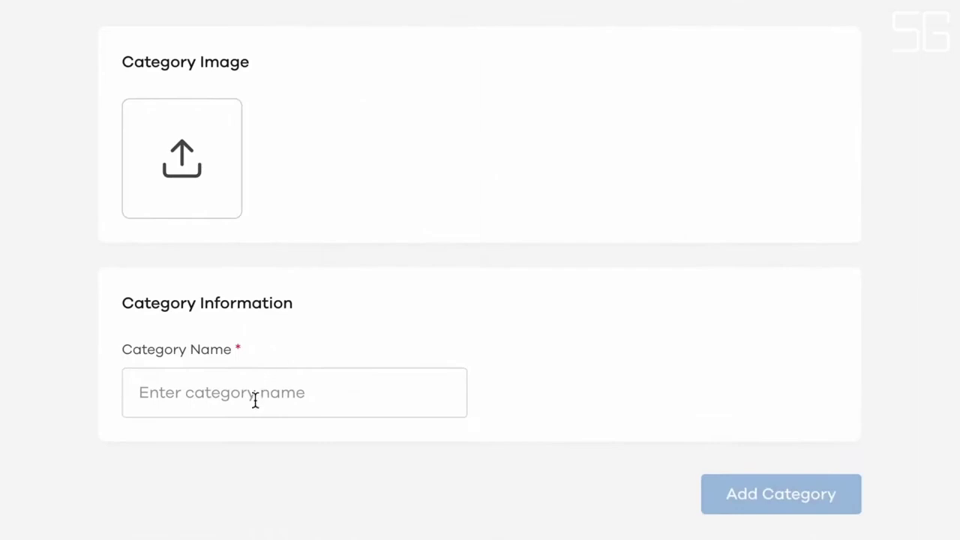
pyautogui.click(255, 398)
pyautogui.write('W')
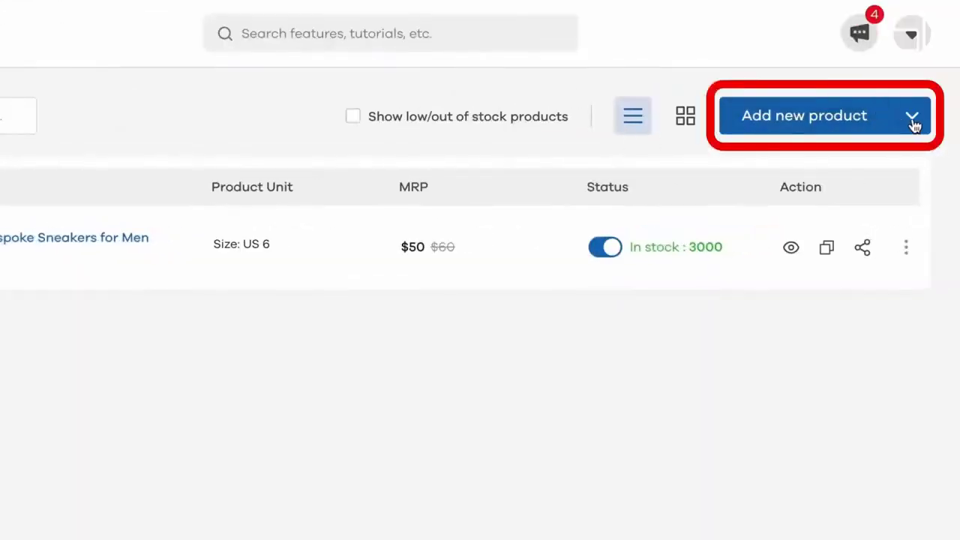
# Bulk-upload products from 'Edited list.xlsx', then open Bulk edit products to see inventory
pyautogui.click(915, 118)
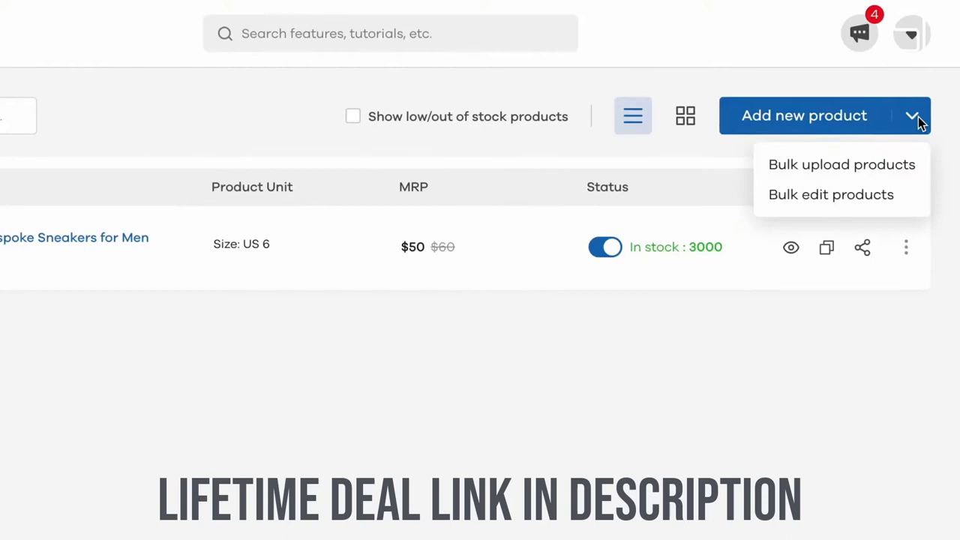
pyautogui.click(896, 166)
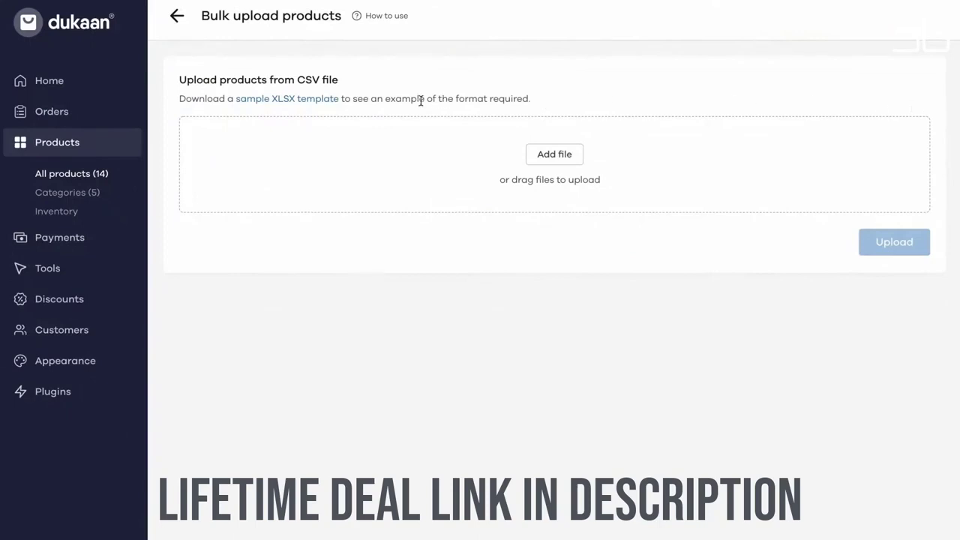
pyautogui.click(329, 104)
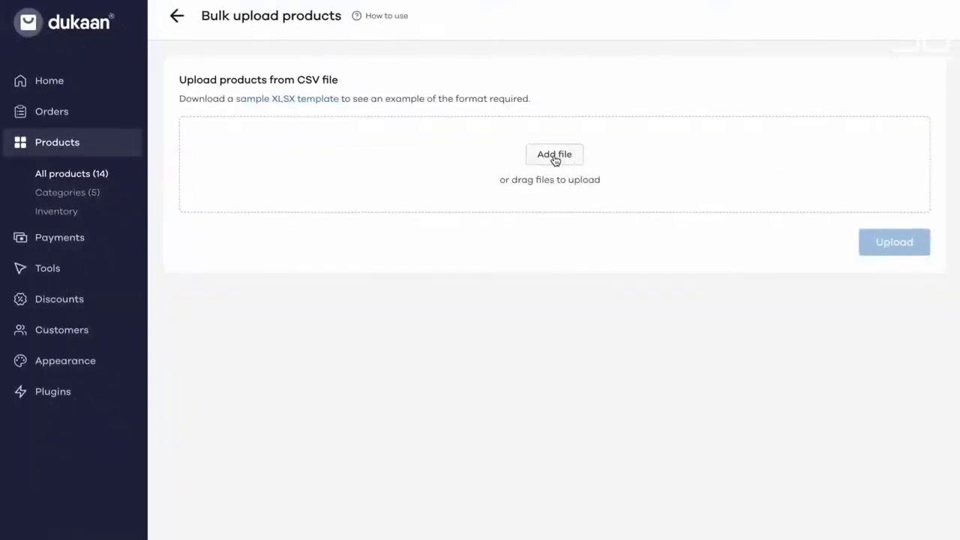
pyautogui.click(554, 156)
pyautogui.doubleClick(366, 157)
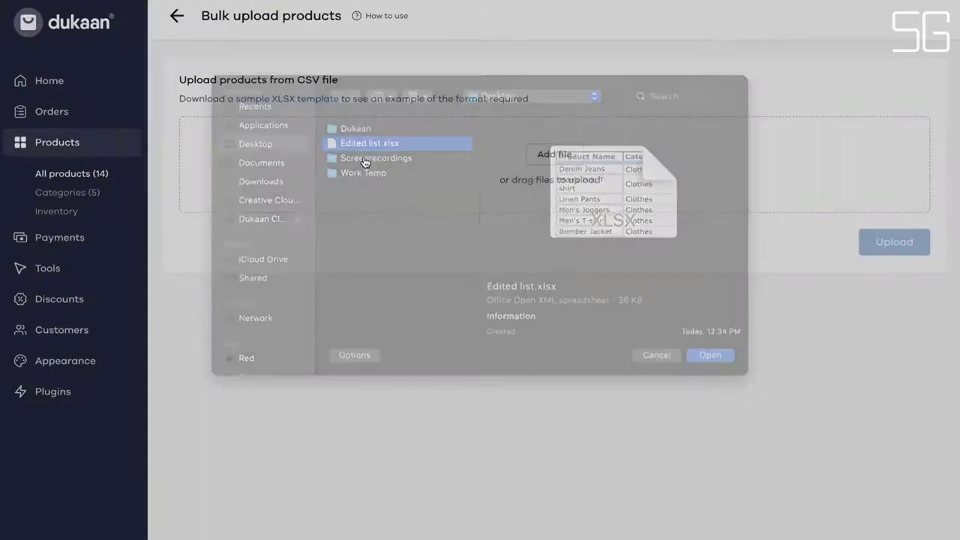
pyautogui.click(874, 196)
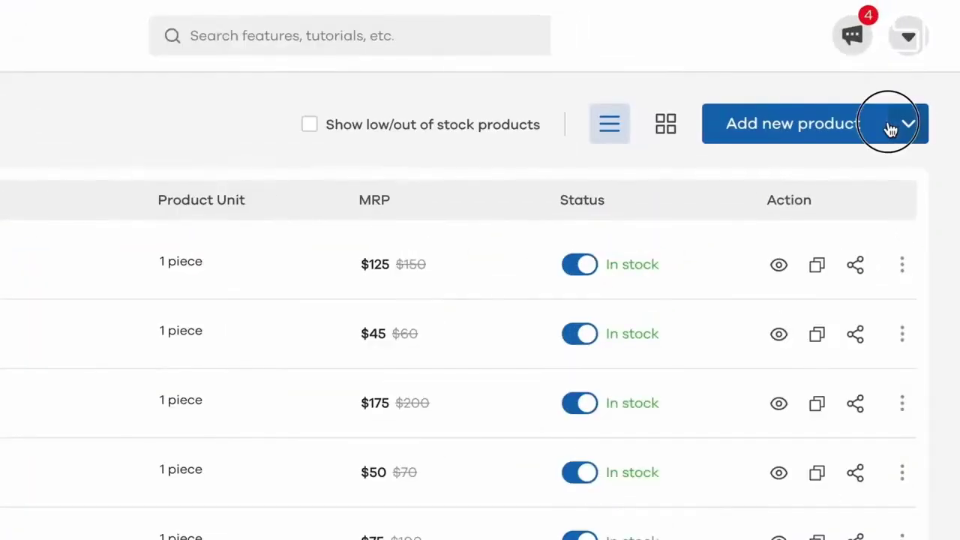
pyautogui.click(890, 129)
pyautogui.click(857, 207)
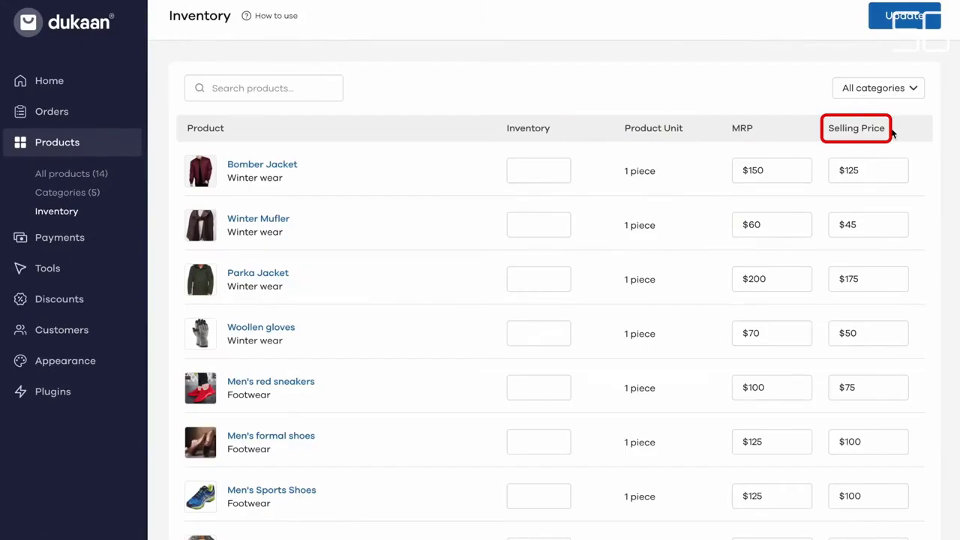
# Enable Cash on delivery as a payment method on the Payments page
pyautogui.click(85, 240)
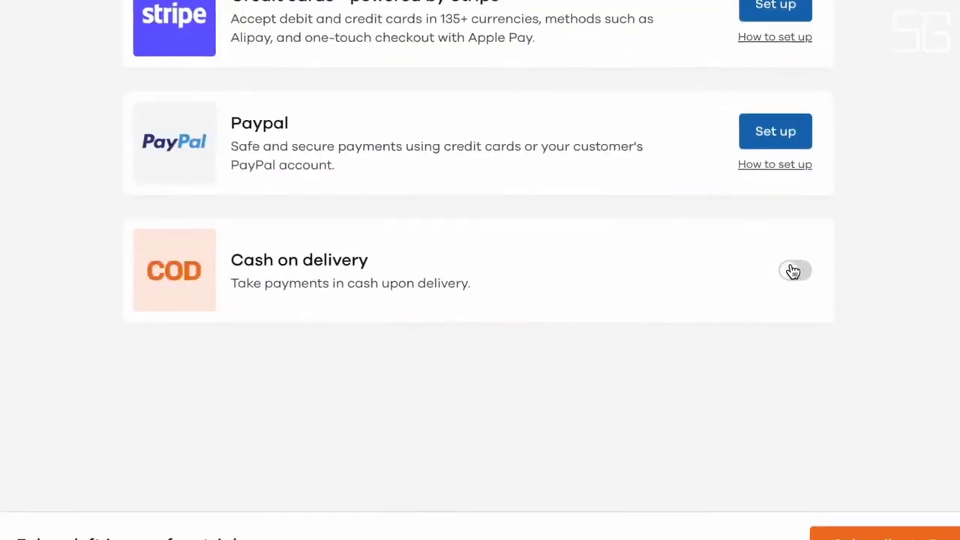
pyautogui.click(780, 281)
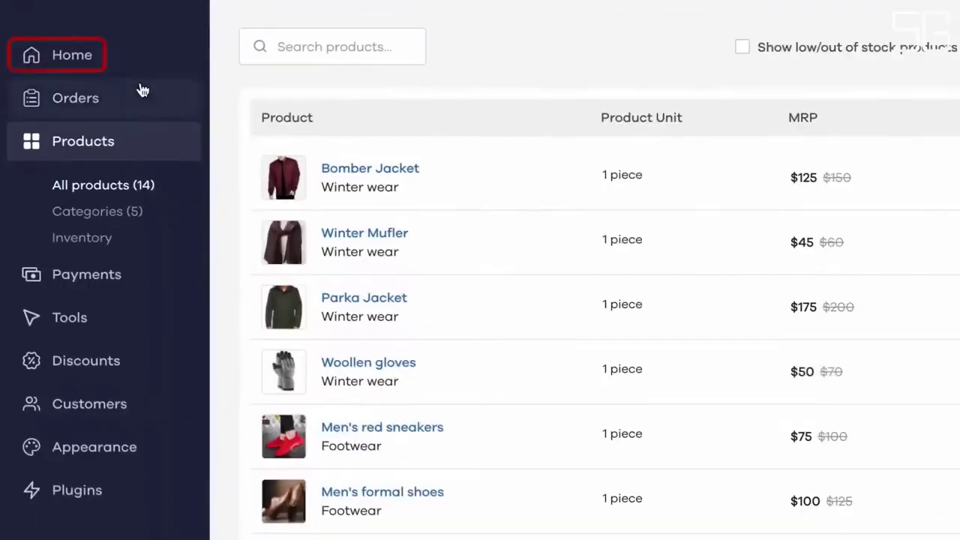
# Review the account's store details, Social profiles and Staff accounts pages
pyautogui.click(134, 65)
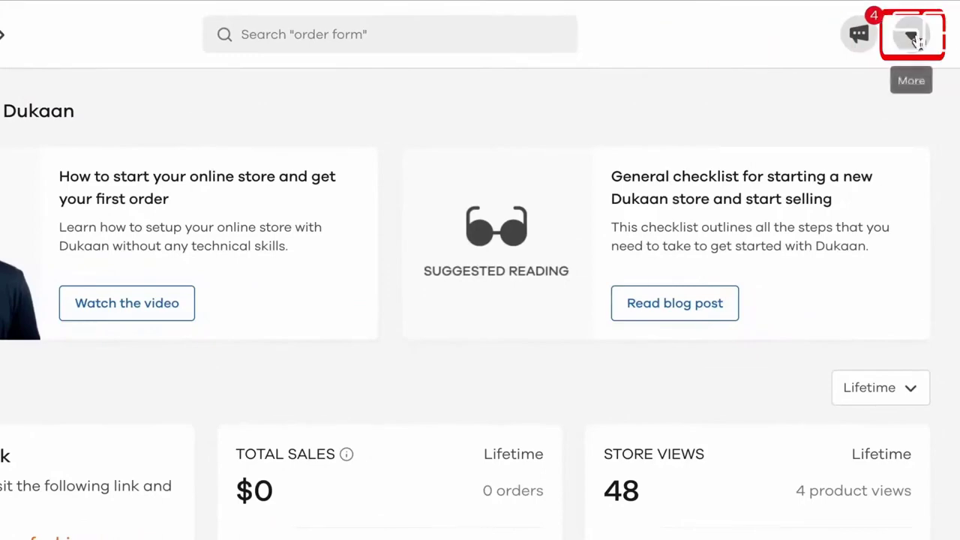
pyautogui.click(913, 36)
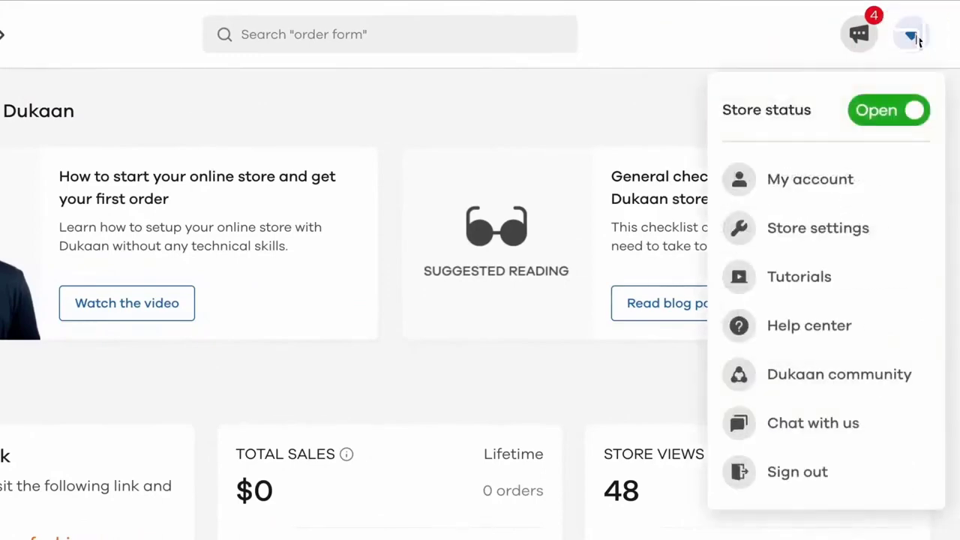
pyautogui.click(891, 180)
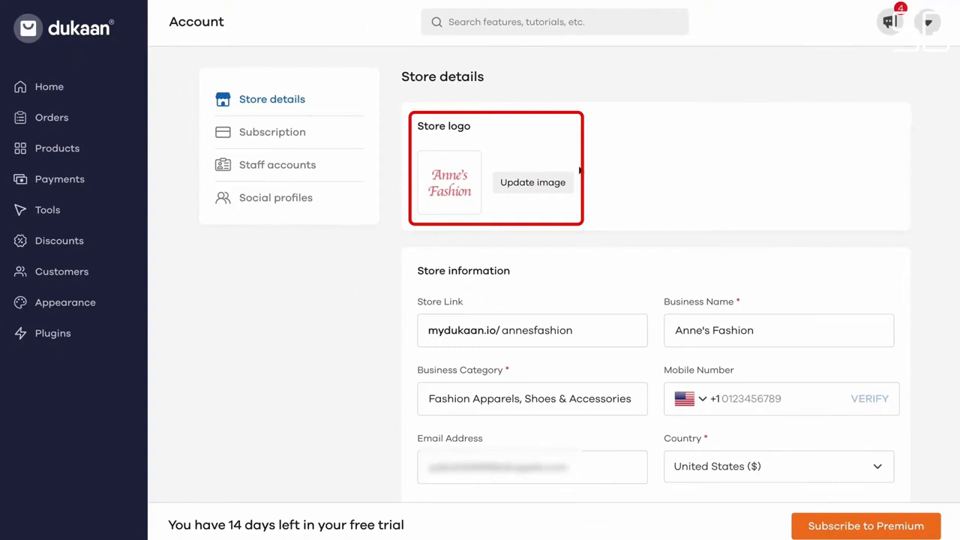
pyautogui.click(341, 205)
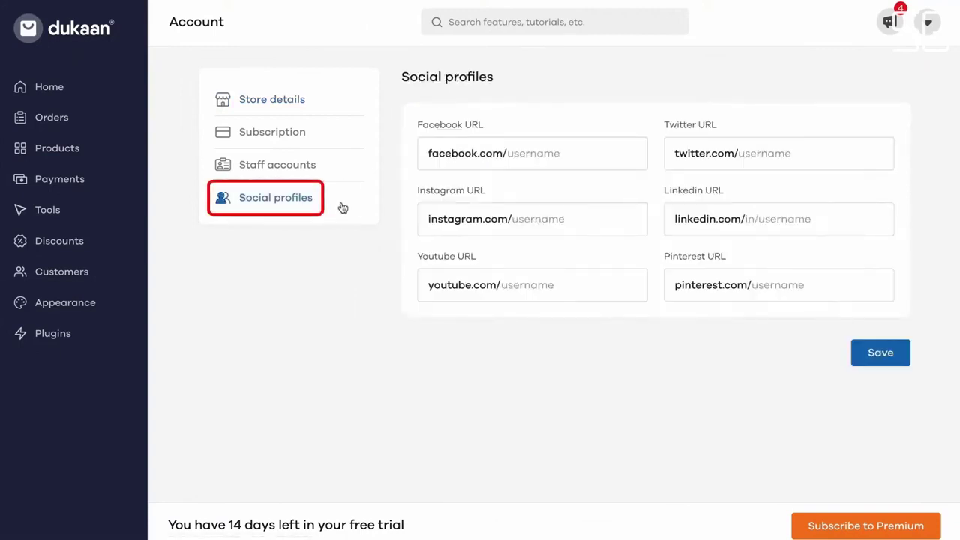
pyautogui.click(337, 176)
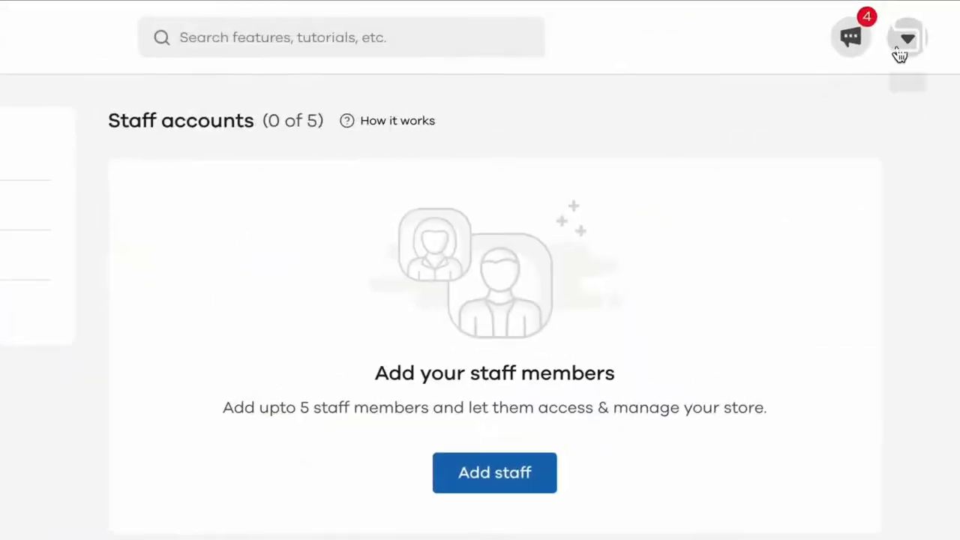
# Review the Store settings: Store timings, Order form and Extra charges
pyautogui.click(928, 25)
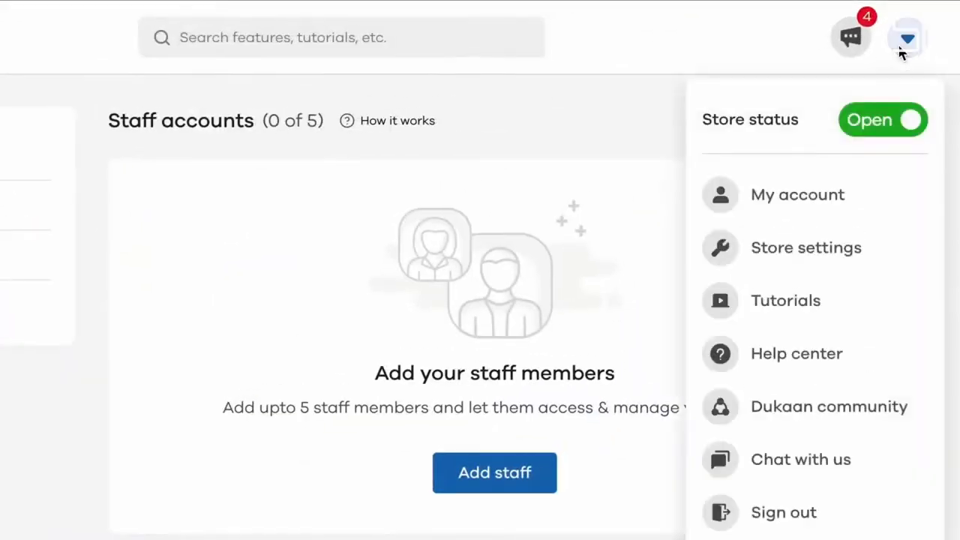
pyautogui.click(868, 244)
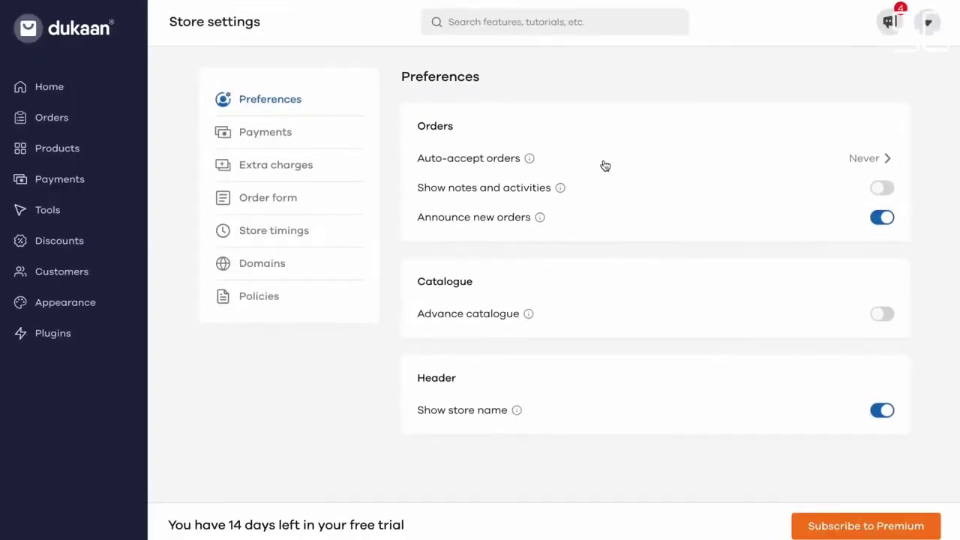
pyautogui.click(345, 236)
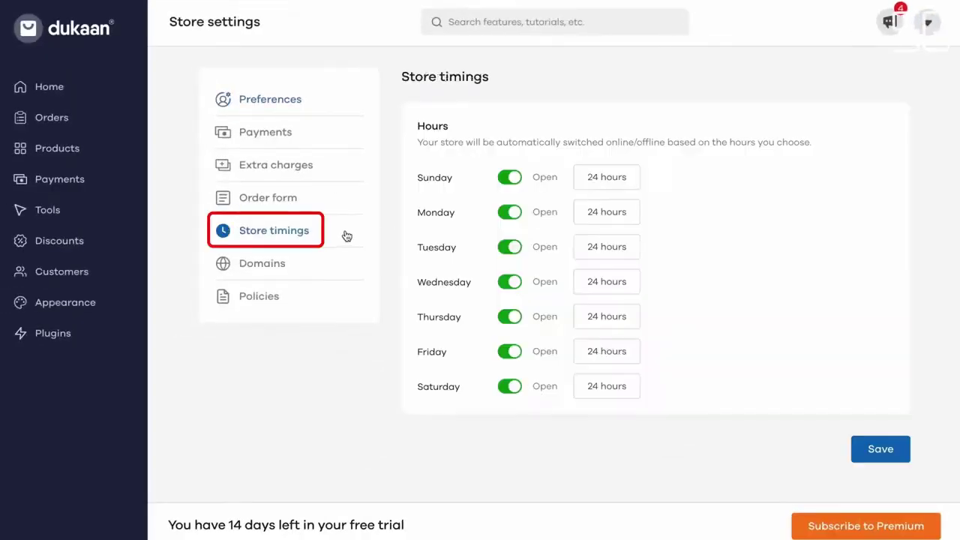
pyautogui.click(339, 200)
pyautogui.click(339, 169)
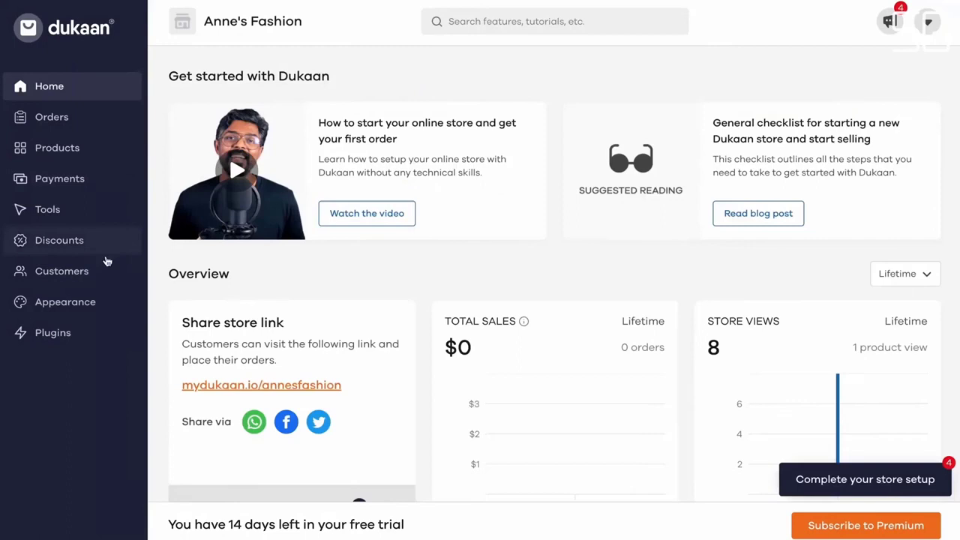
# Browse the Plugins catalogue past Shippo, Privy, Google Analytics and Facebook Pixel
pyautogui.click(91, 333)
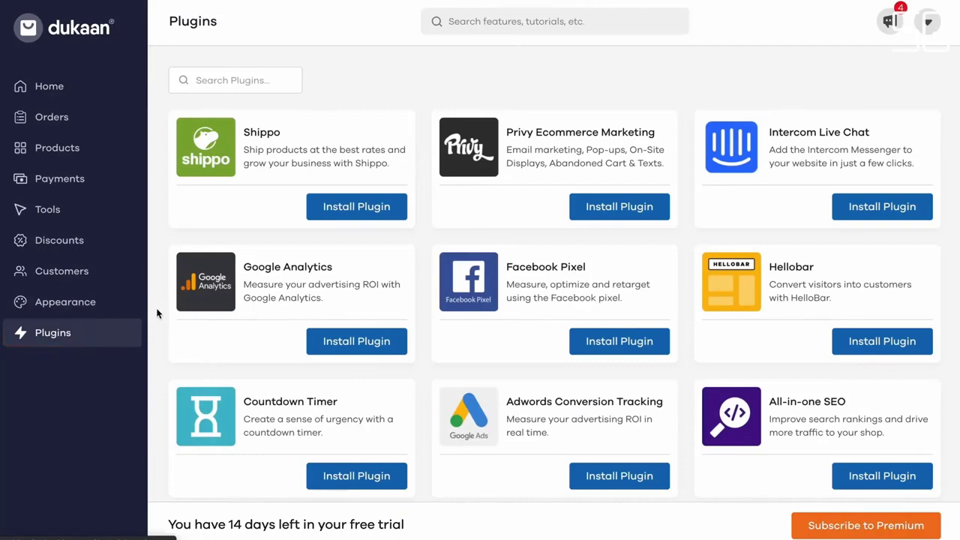
pyautogui.scroll(-3, 157, 314)
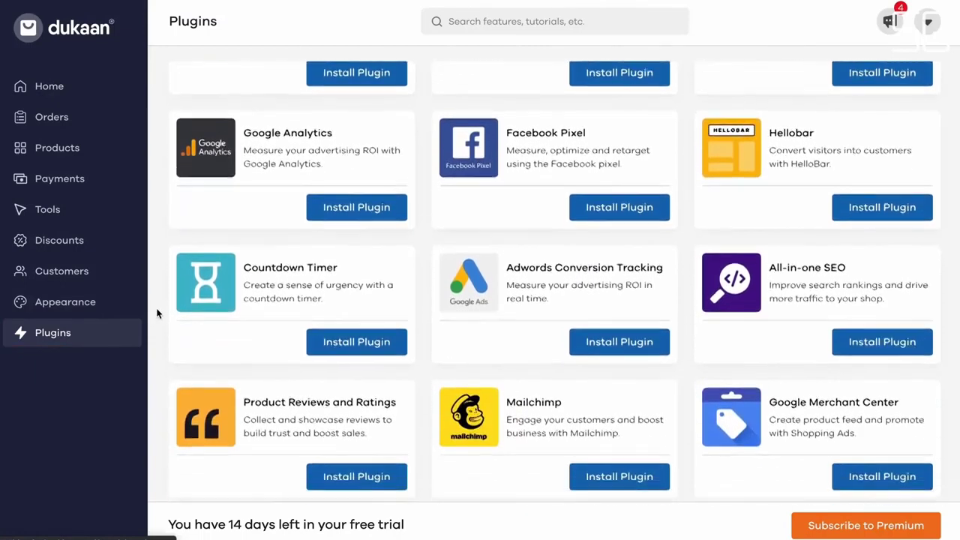
pyautogui.scroll(-3, 158, 314)
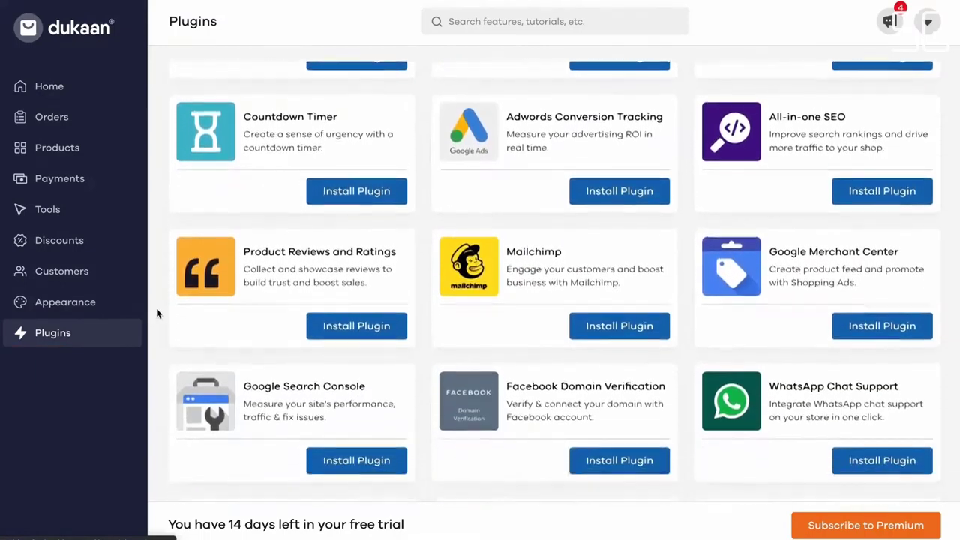
pyautogui.scroll(-2, 158, 313)
pyautogui.scroll(-2, 157, 314)
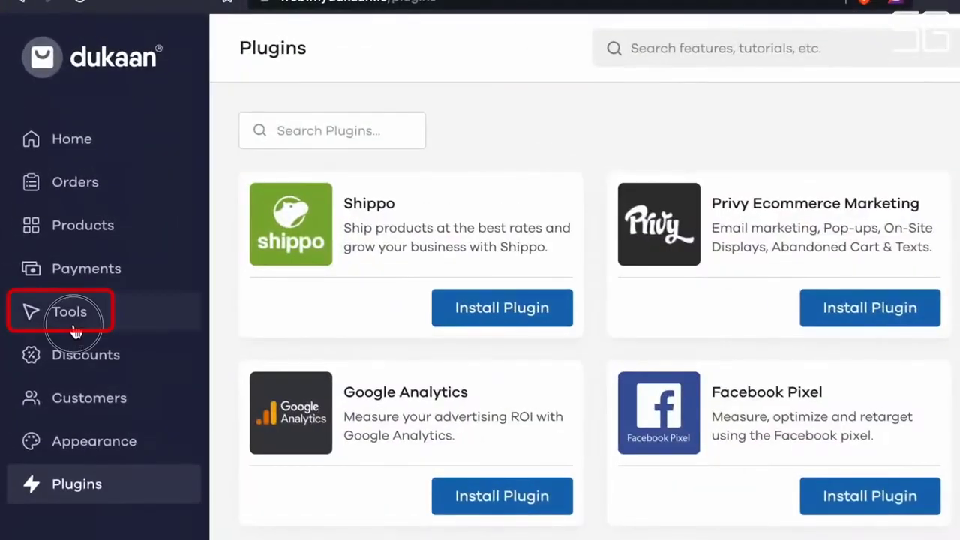
# Open Tools > Promotional Designs > Store Banners to view the Anne's Fashion banner template
pyautogui.click(50, 217)
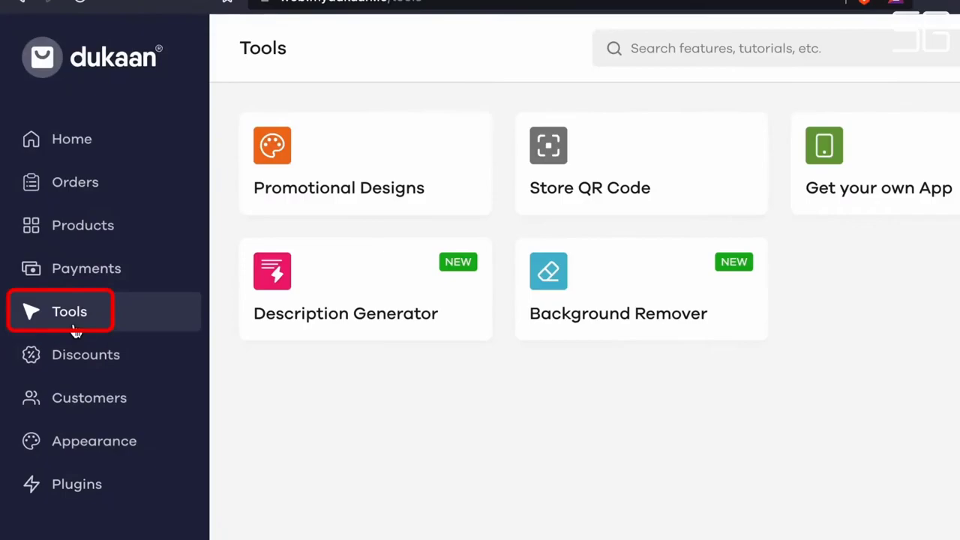
pyautogui.click(285, 196)
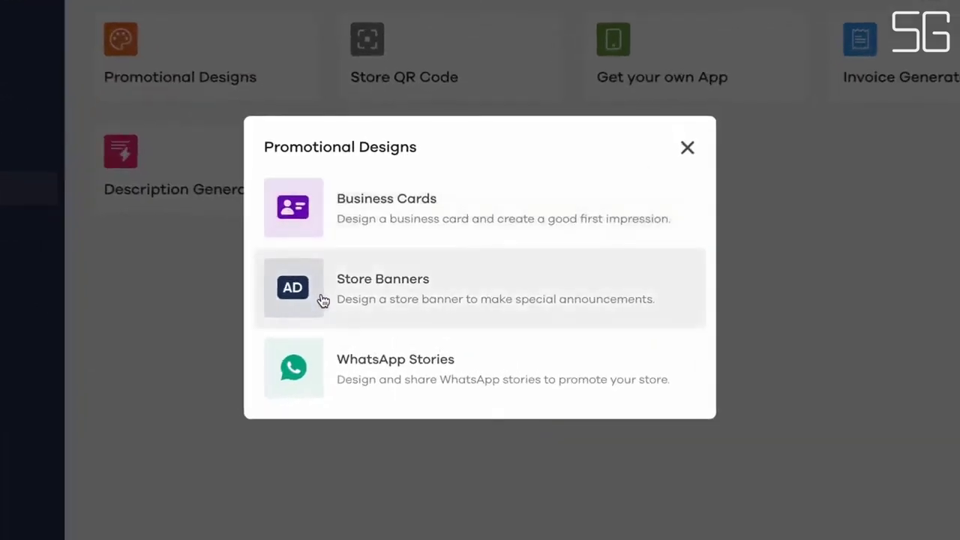
pyautogui.click(323, 300)
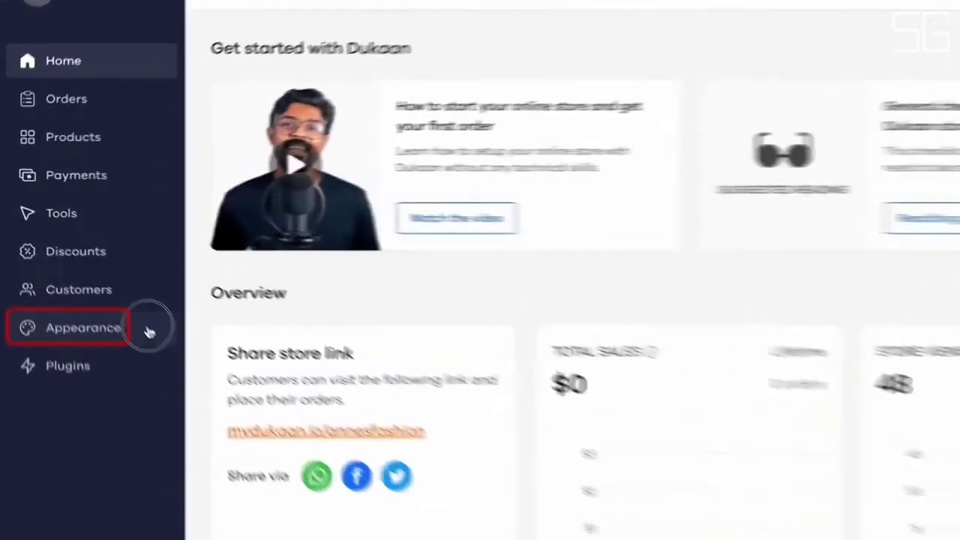
# Review the Themes gallery and the About Us and Contact pages
pyautogui.click(148, 332)
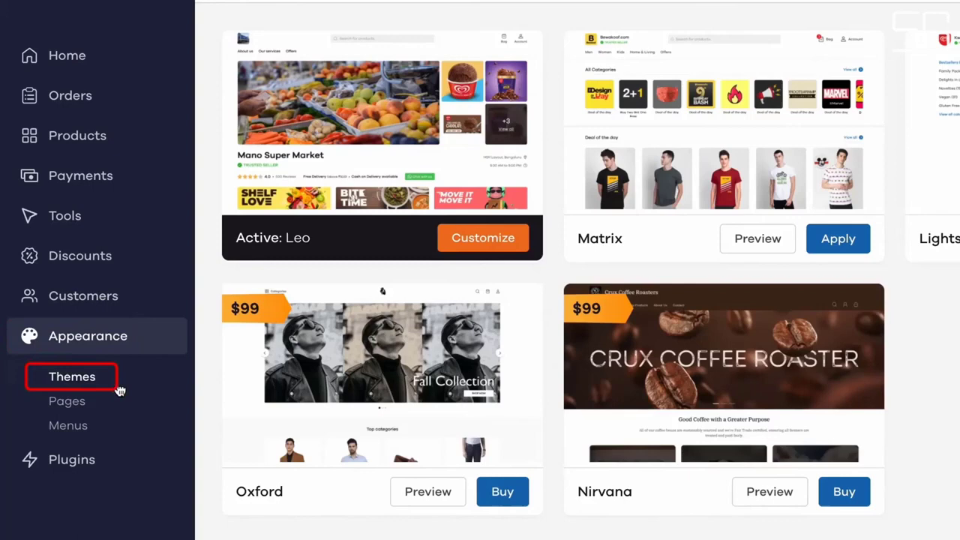
pyautogui.click(90, 409)
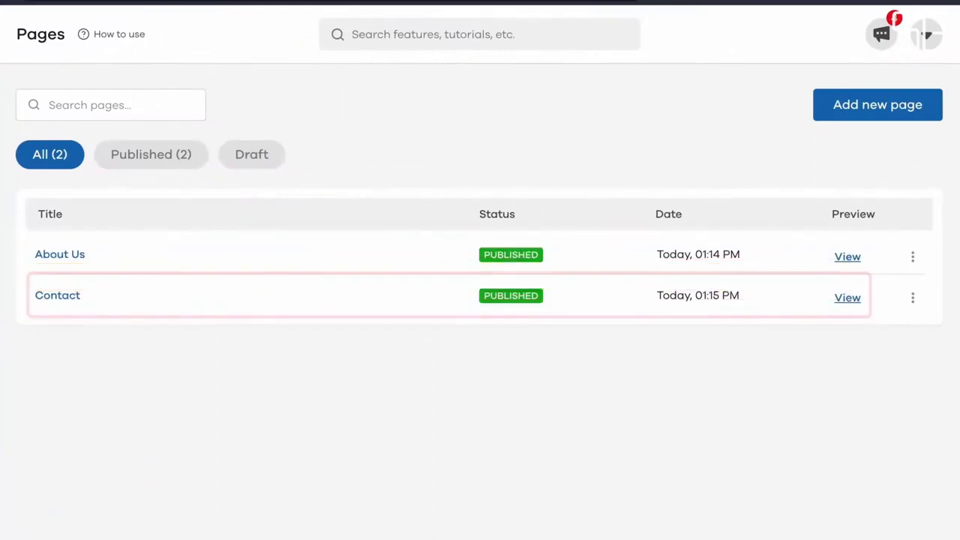
pyautogui.click(69, 330)
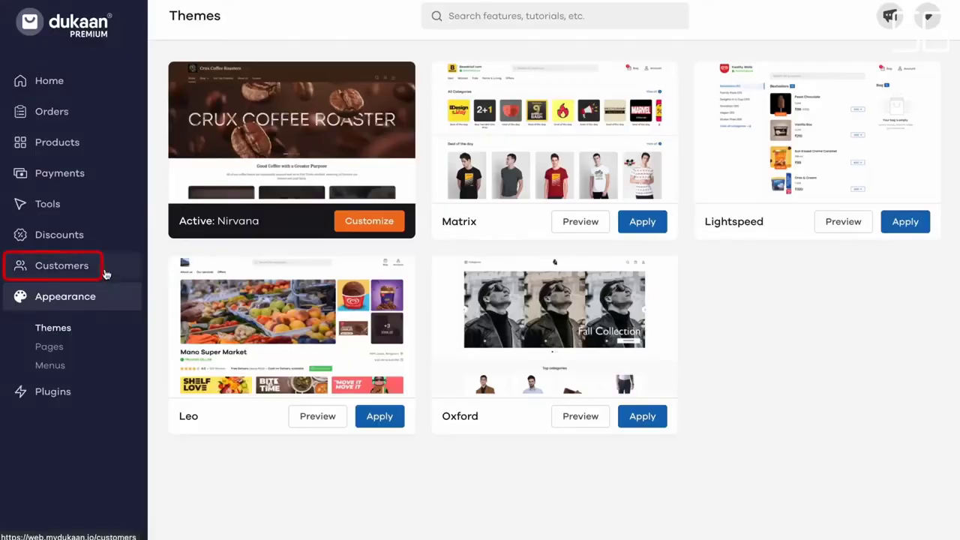
# Review customers and the seven existing coupons, then start a new coupon
pyautogui.click(106, 274)
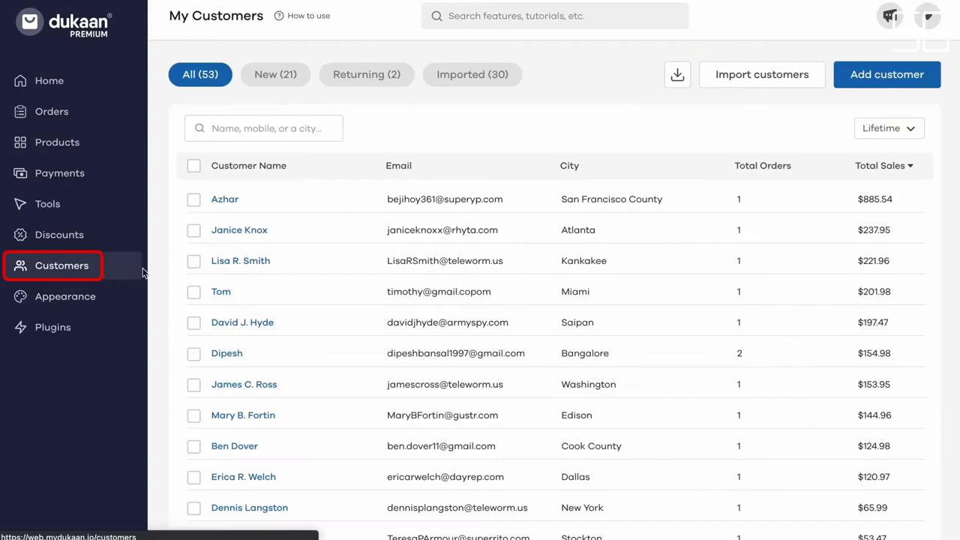
pyautogui.scroll(-1, 155, 273)
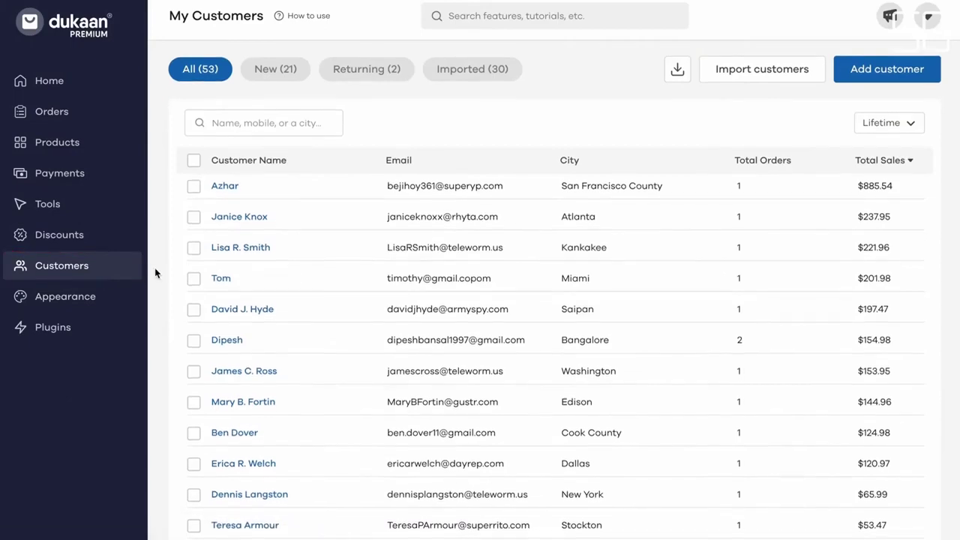
pyautogui.scroll(-1, 155, 273)
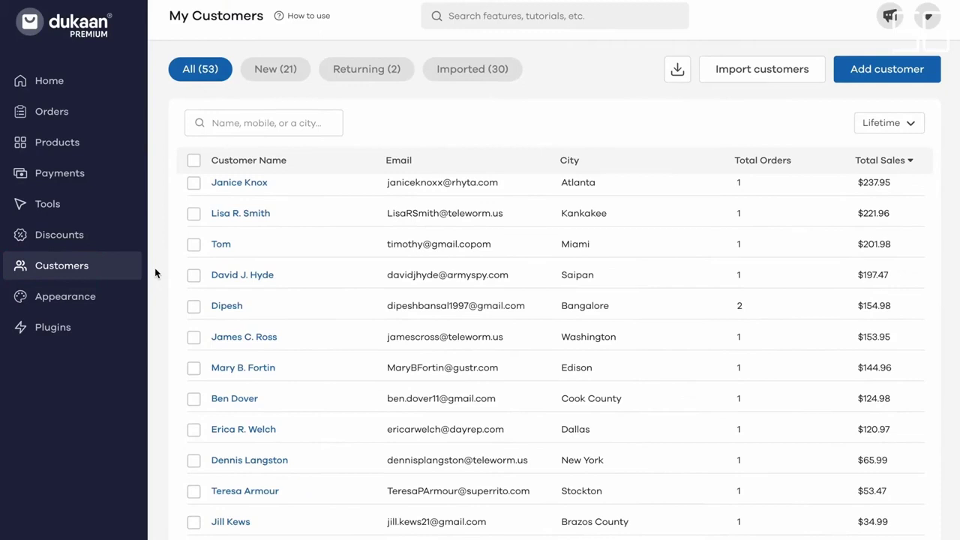
pyautogui.click(97, 235)
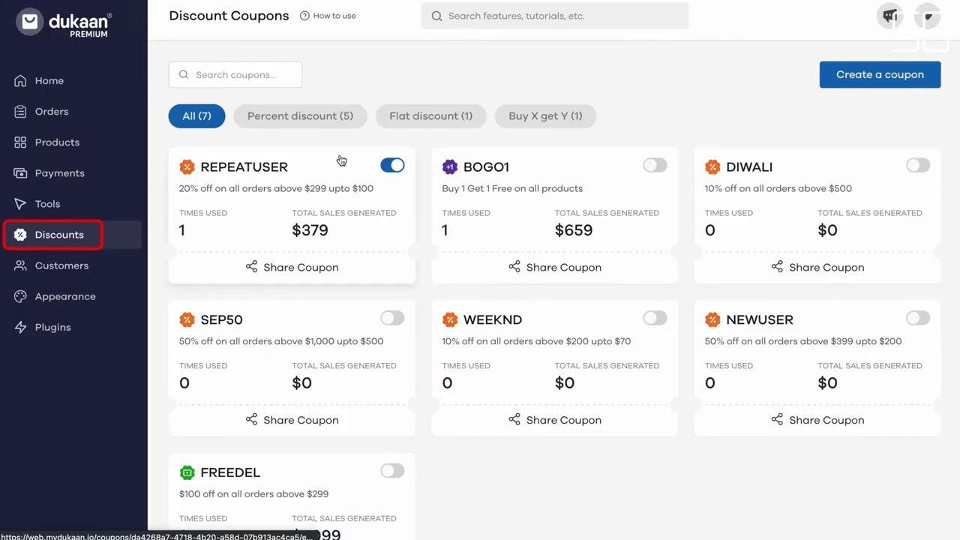
pyautogui.click(830, 79)
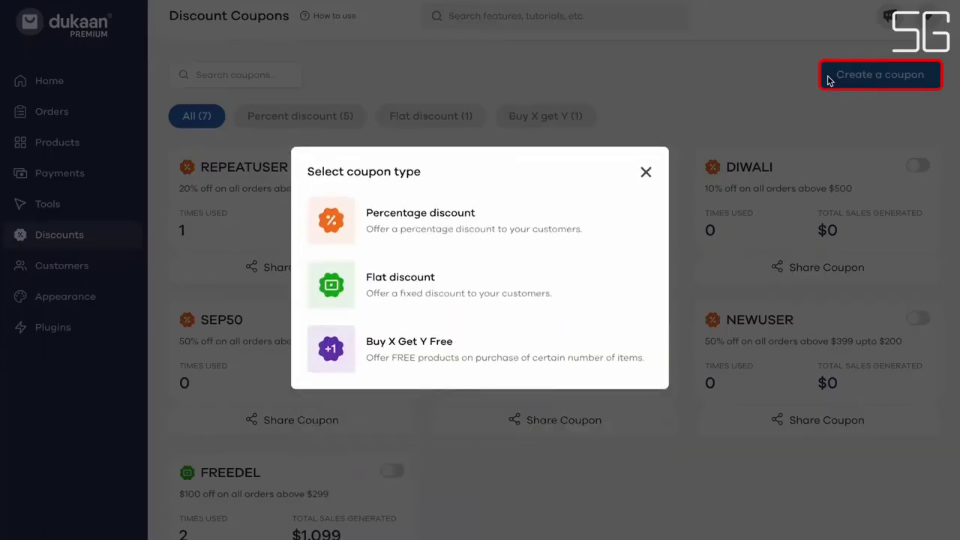